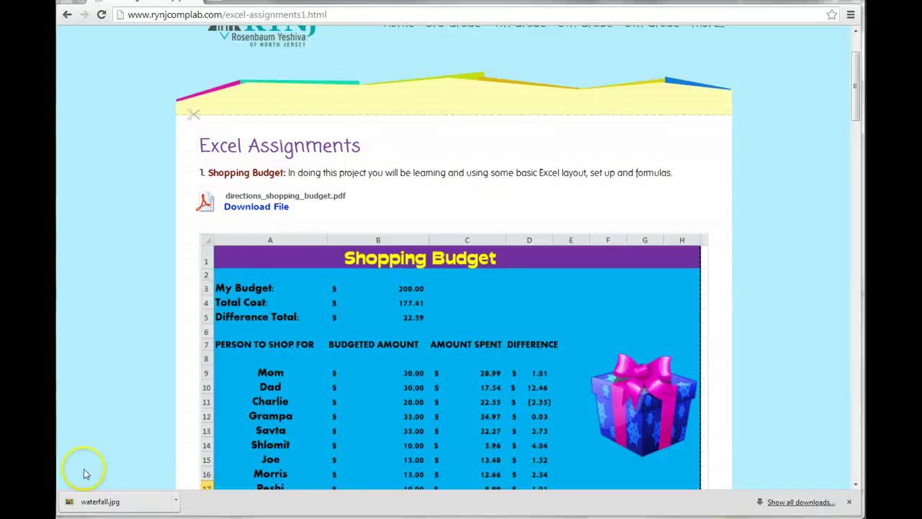
# Scroll the assignments page to section 3, Creating an Interactive Game, and its waterfall picture.
pyautogui.scroll(-10, 232, 426)
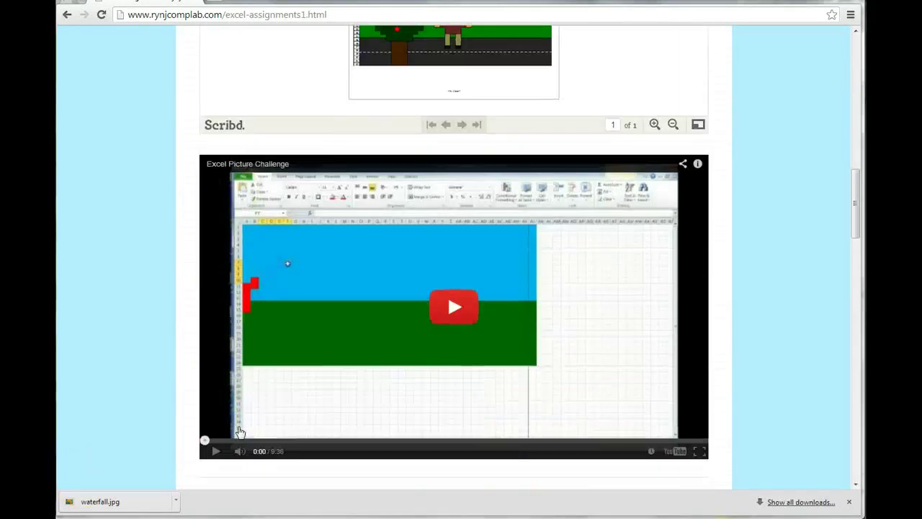
pyautogui.scroll(-5, 240, 431)
pyautogui.click(245, 432)
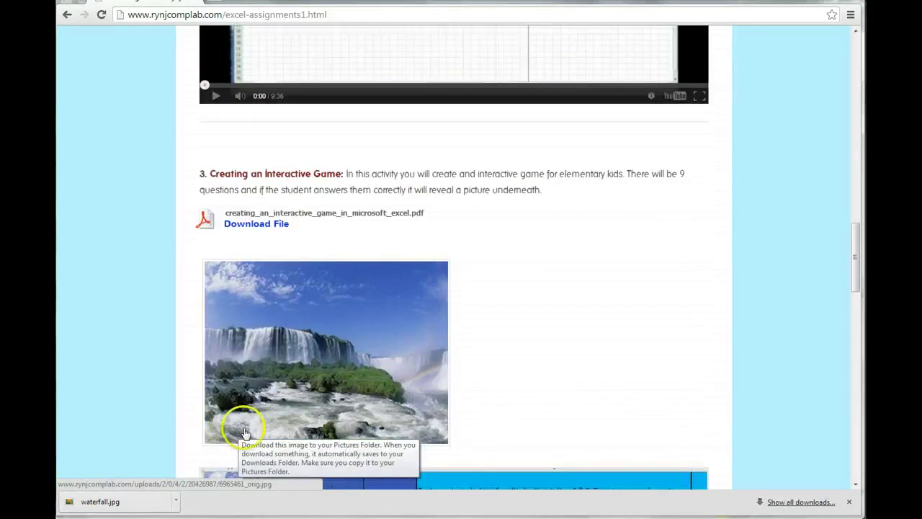
pyautogui.scroll(-1, 248, 436)
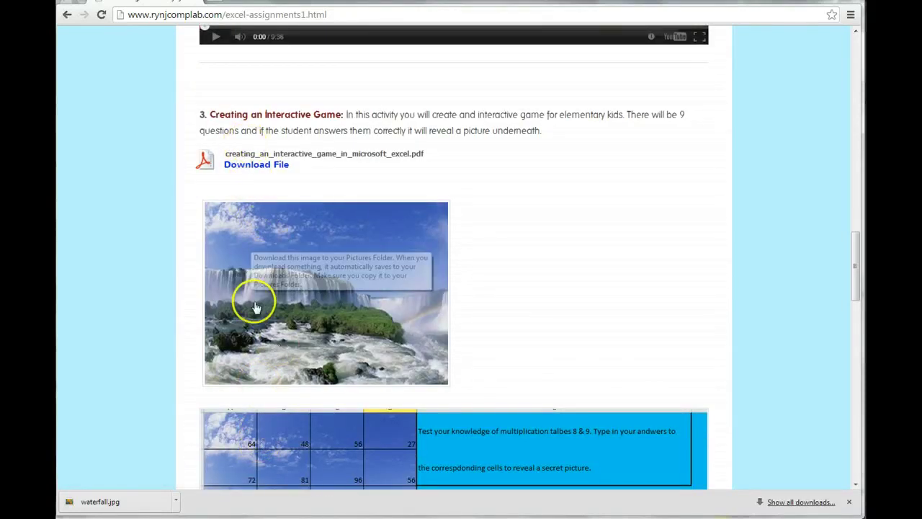
pyautogui.scroll(-1, 277, 422)
pyautogui.scroll(-1, 289, 414)
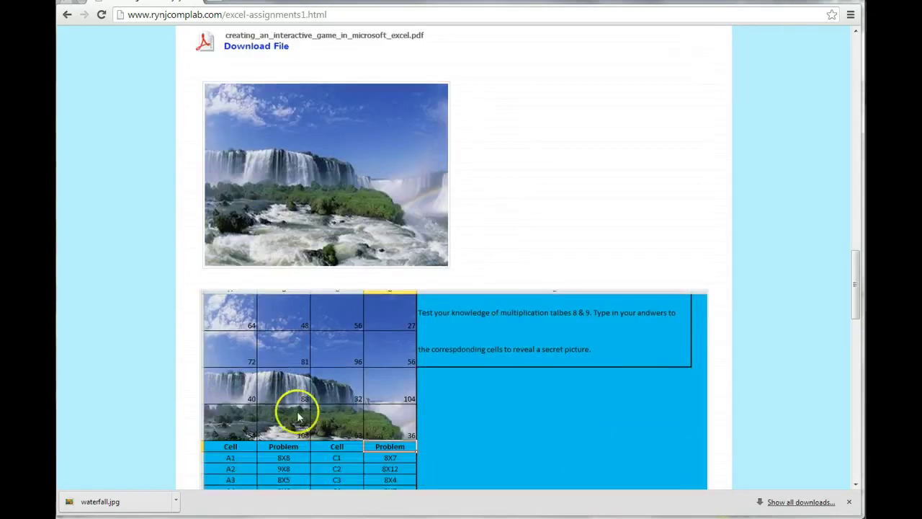
pyautogui.scroll(1, 291, 345)
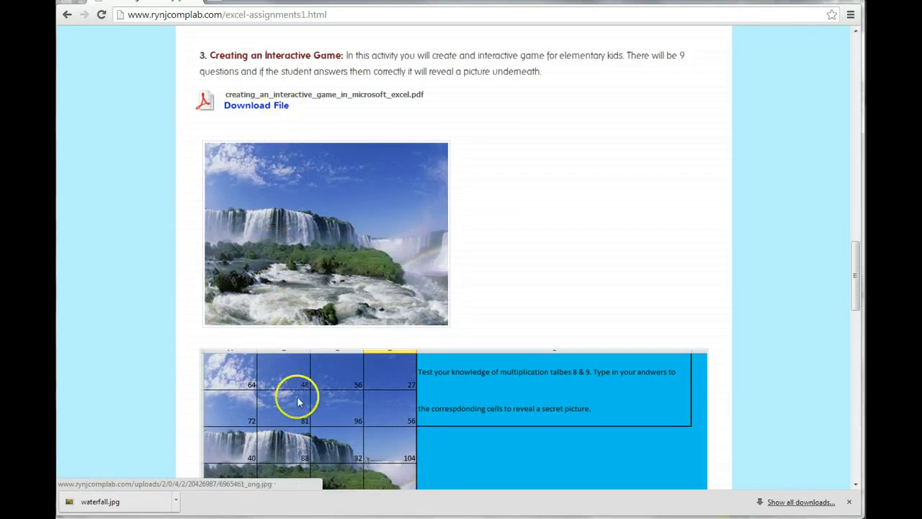
pyautogui.scroll(-1, 299, 389)
pyautogui.scroll(-1, 319, 389)
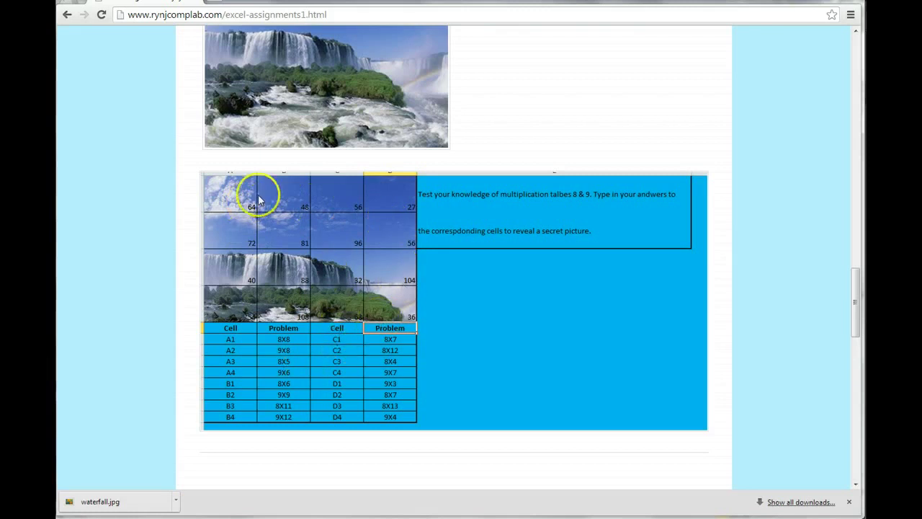
pyautogui.scroll(3, 339, 273)
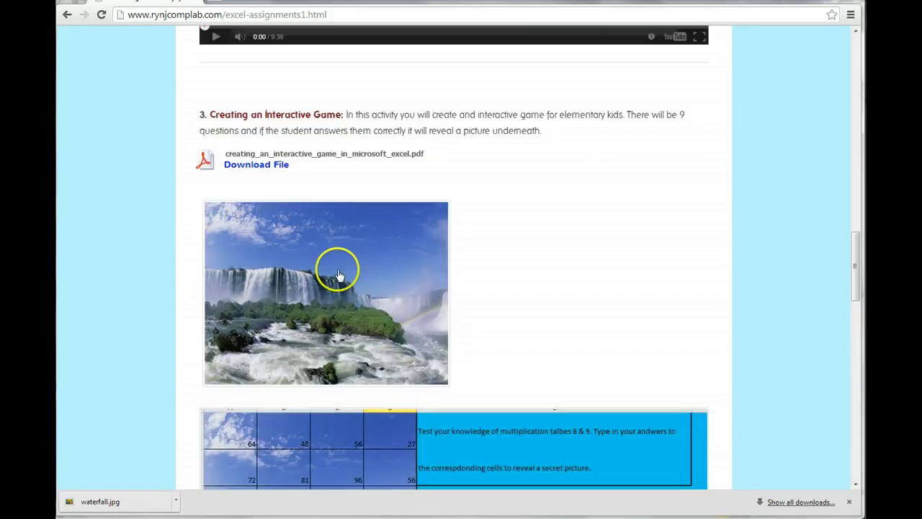
pyautogui.moveTo(338, 267)
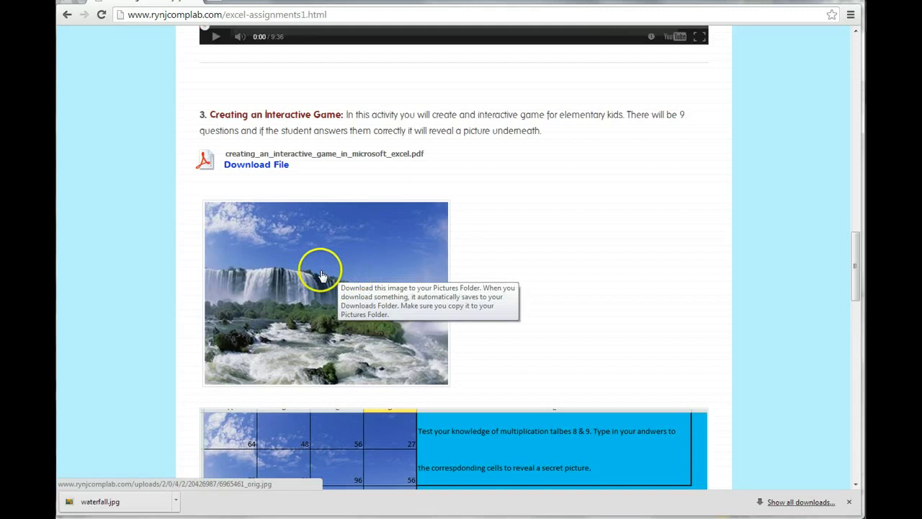
# Save the waterfall image into the Pictures library under the name Waterfall.jpg.
pyautogui.rightClick(322, 276)
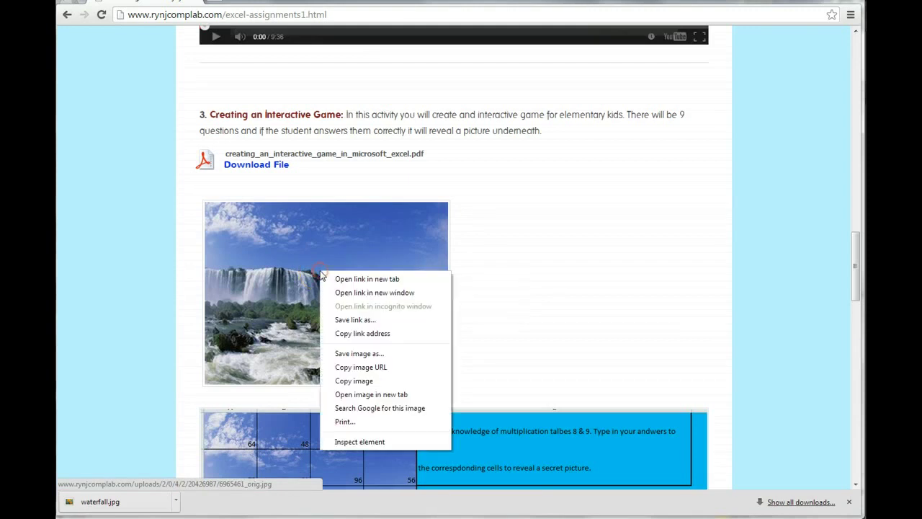
pyautogui.click(346, 353)
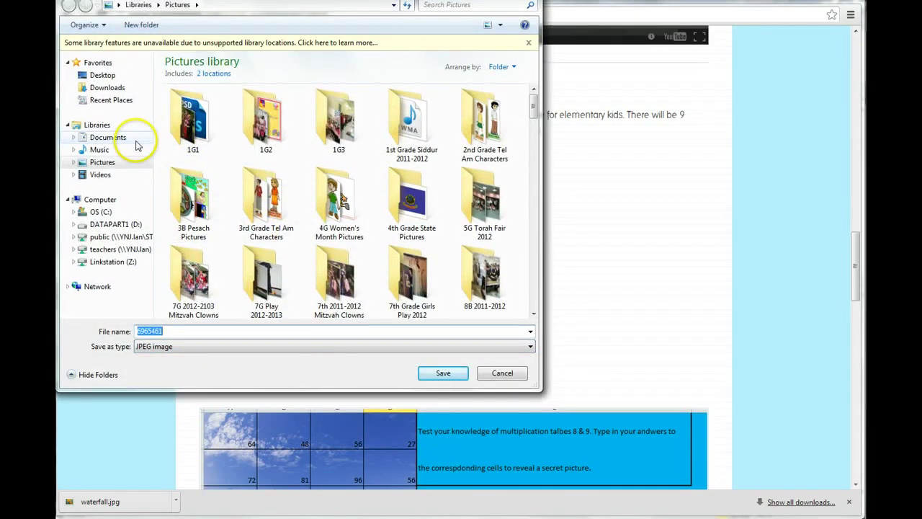
pyautogui.click(116, 87)
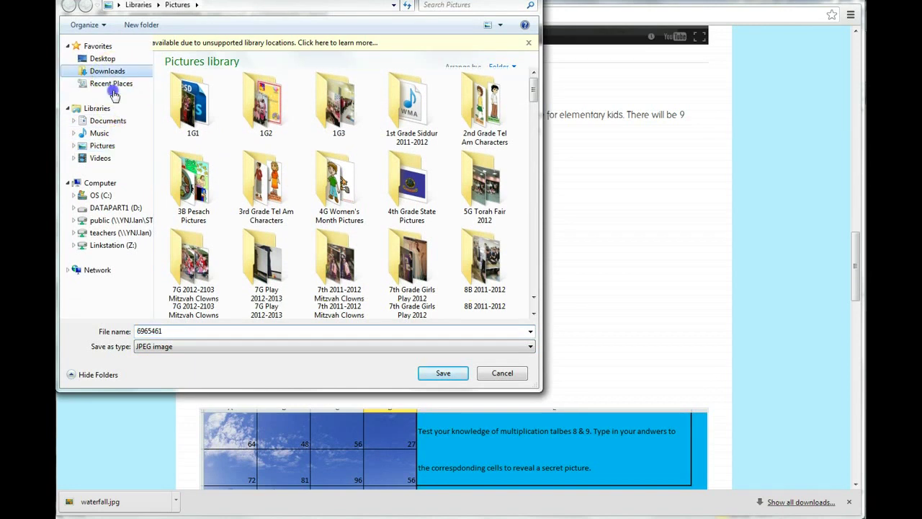
pyautogui.click(118, 145)
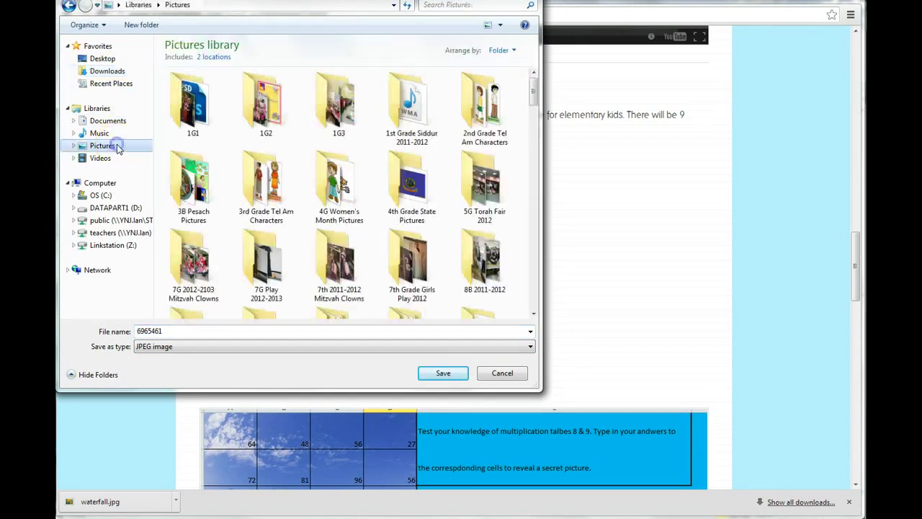
pyautogui.doubleClick(172, 330)
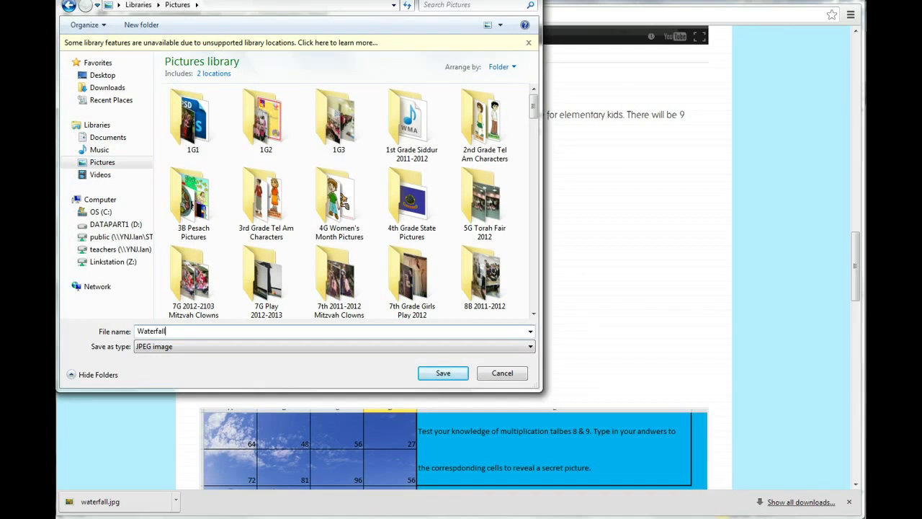
pyautogui.click(443, 372)
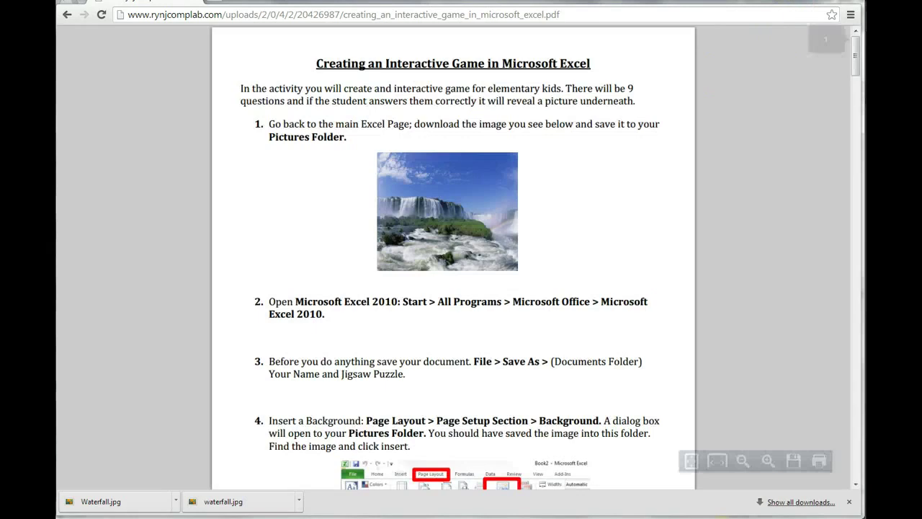
# Read the Interactive Game instructions PDF, then start a blank Excel workbook, Book4.
pyautogui.moveTo(857, 61)
pyautogui.mouseDown()
pyautogui.moveTo(859, 123)
pyautogui.moveTo(857, 45)
pyautogui.mouseUp()
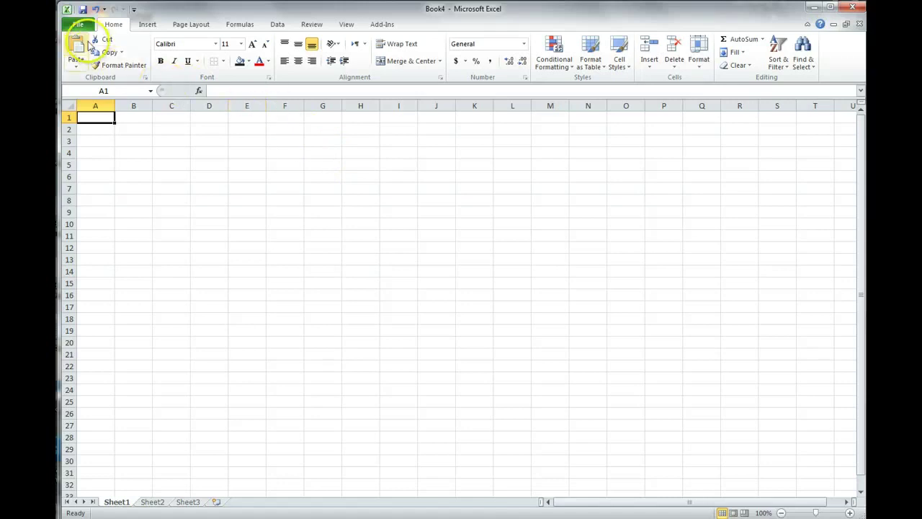
# Save the workbook in the 7th Grade Excel folder as the teacher's name plus 'Jigsaw puzzle'.
pyautogui.click(78, 24)
pyautogui.click(96, 60)
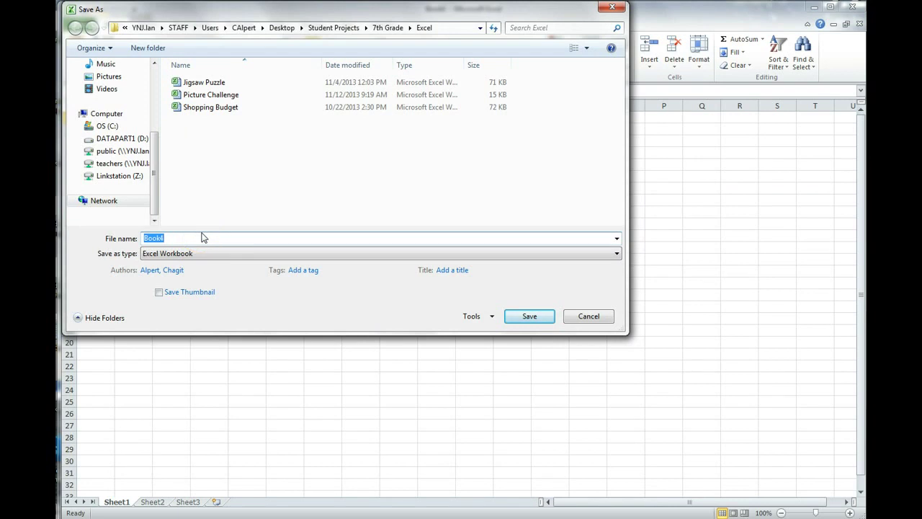
pyautogui.click(206, 242)
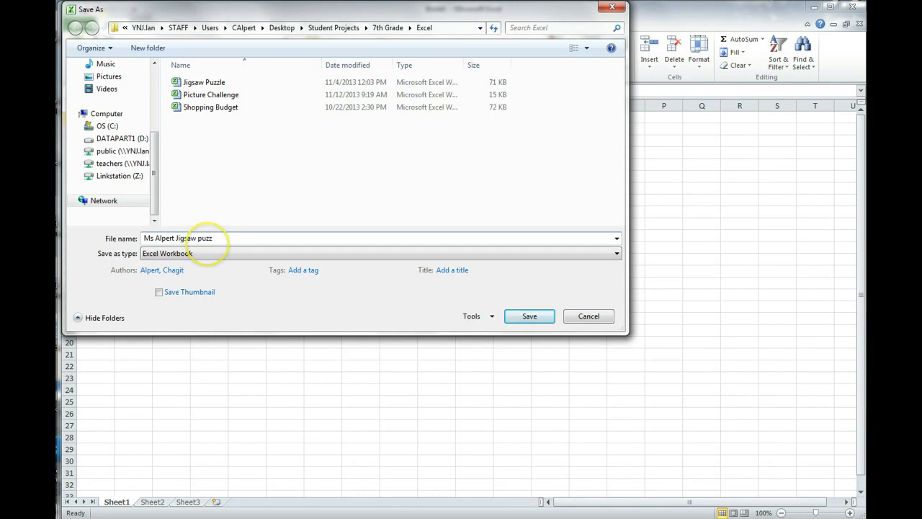
pyautogui.click(517, 319)
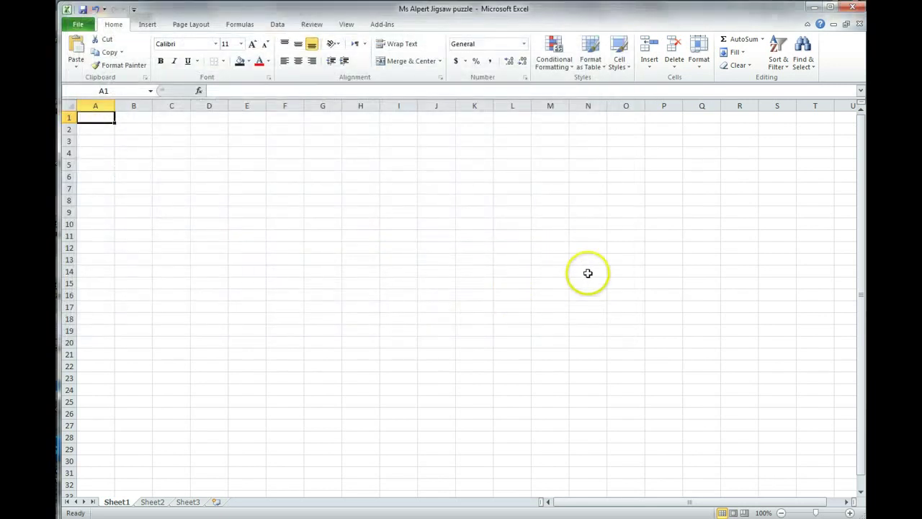
# Set the Waterfall picture from the Pictures library as the Sheet1 background.
pyautogui.click(201, 28)
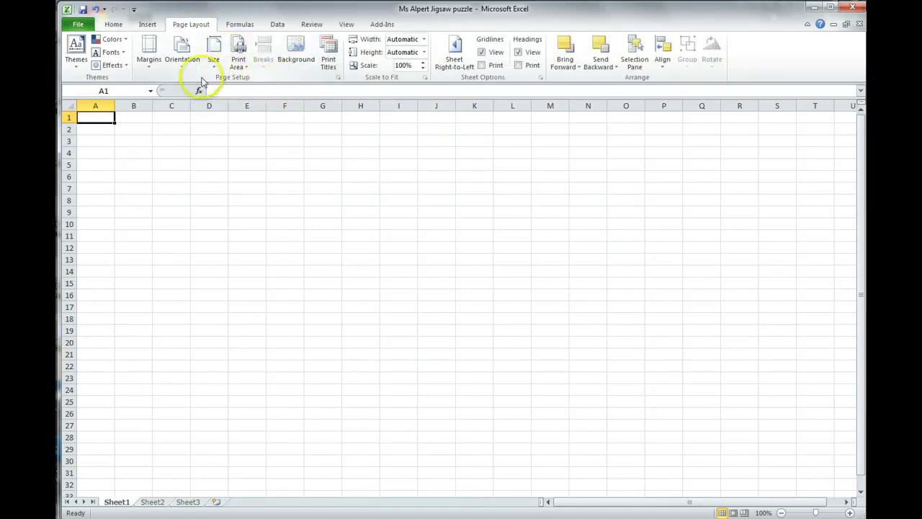
pyautogui.click(286, 64)
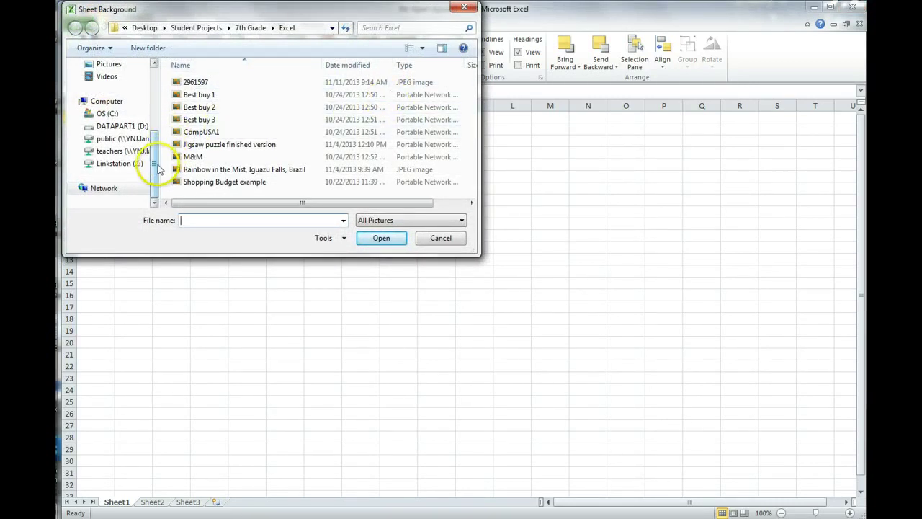
pyautogui.scroll(2, 140, 160)
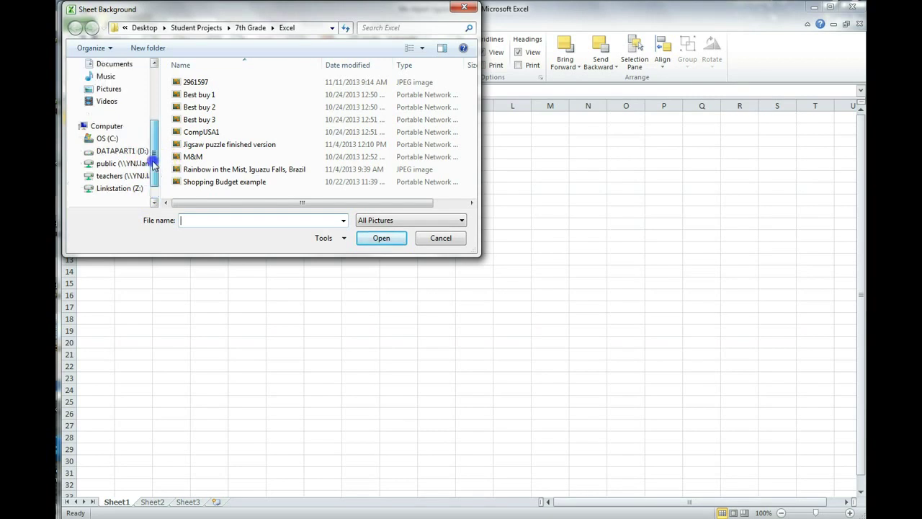
pyautogui.click(108, 113)
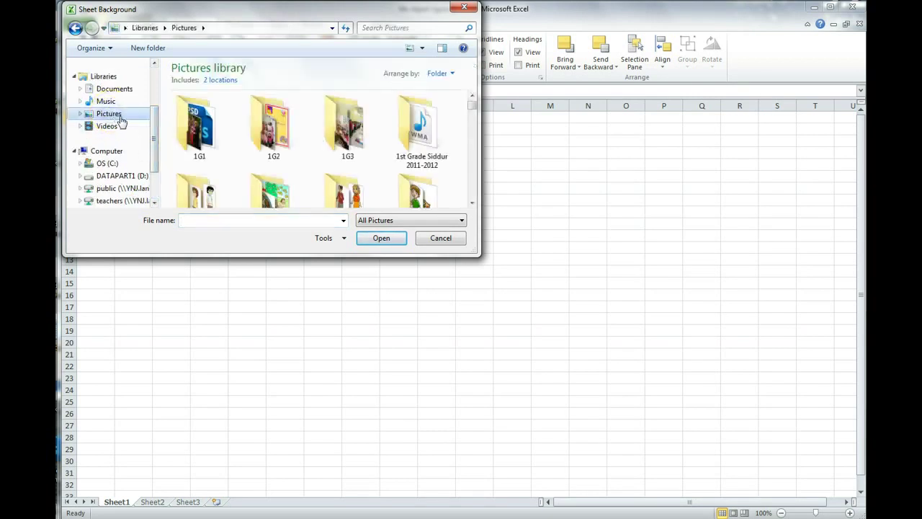
pyautogui.moveTo(469, 118); pyautogui.dragTo(472, 200)
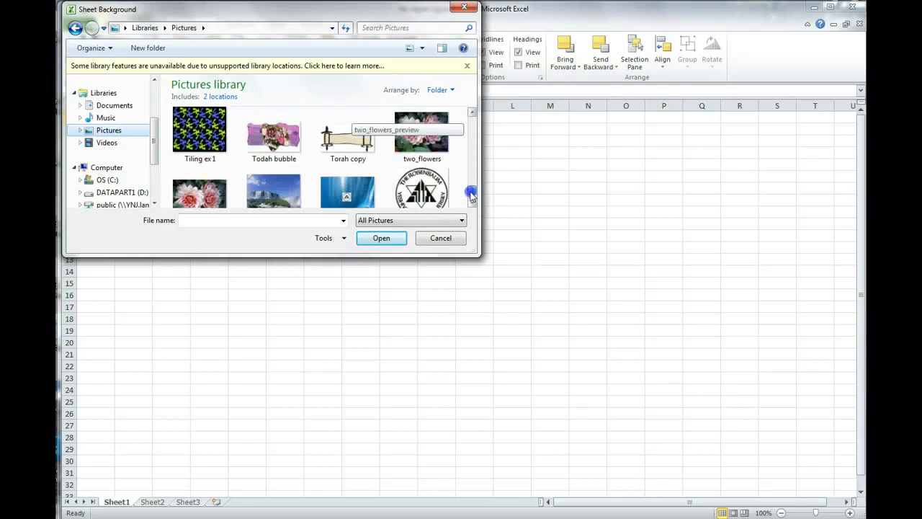
pyautogui.click(273, 133)
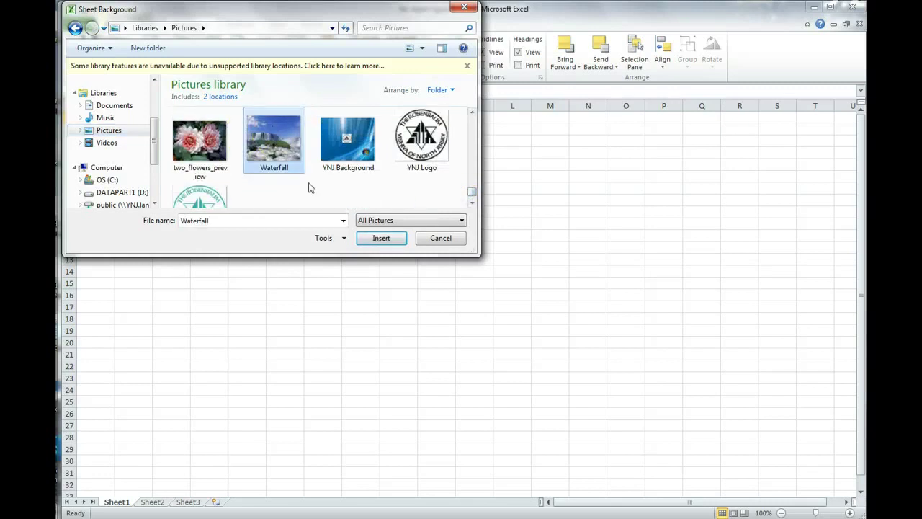
pyautogui.click(375, 239)
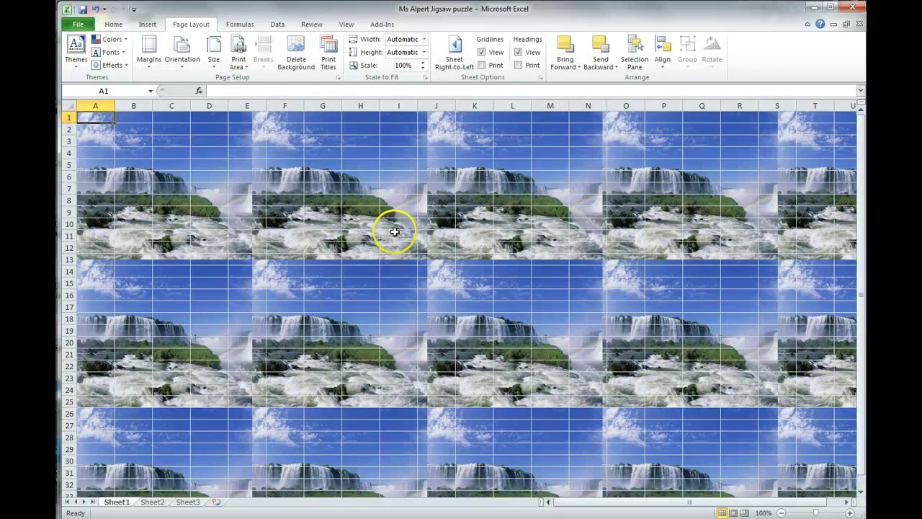
pyautogui.scroll(-4, 562, 365)
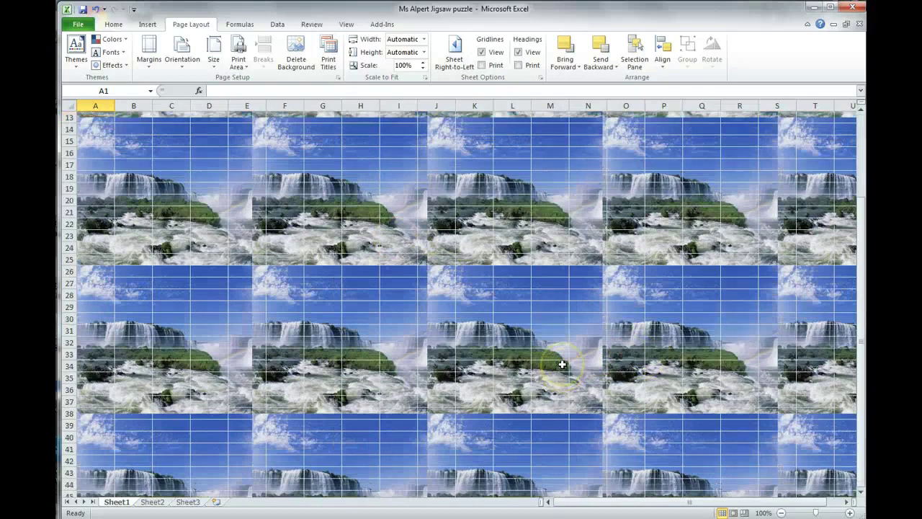
pyautogui.scroll(4, 561, 365)
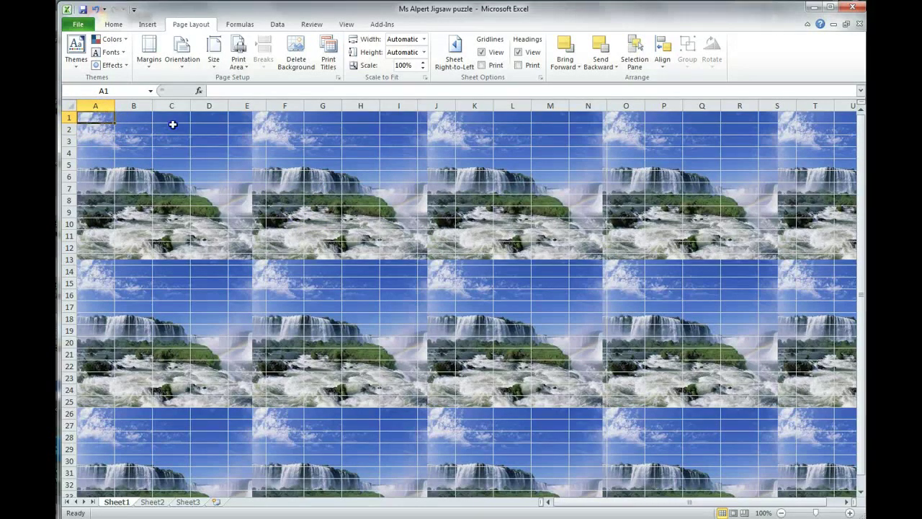
# Select A1:D4 and set rows 1–4 to a height of 50.
pyautogui.moveTo(173, 124); pyautogui.dragTo(219, 151)
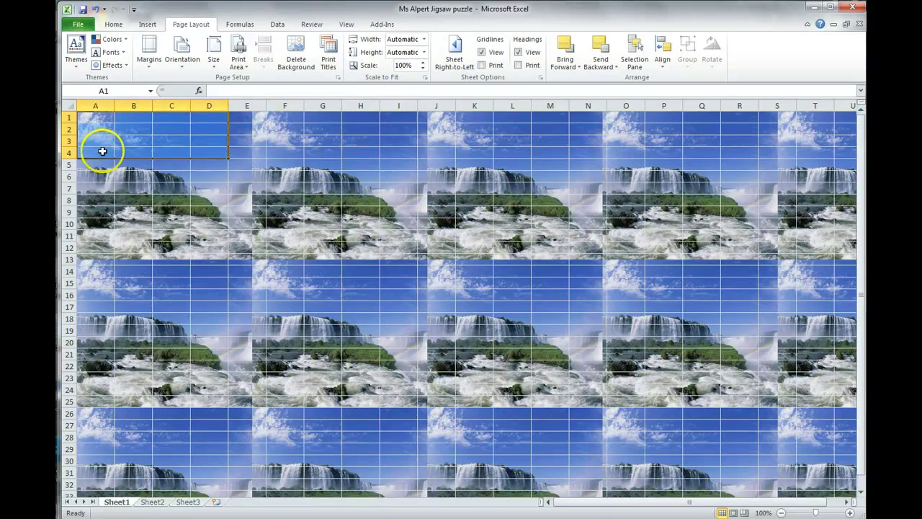
pyautogui.click(115, 27)
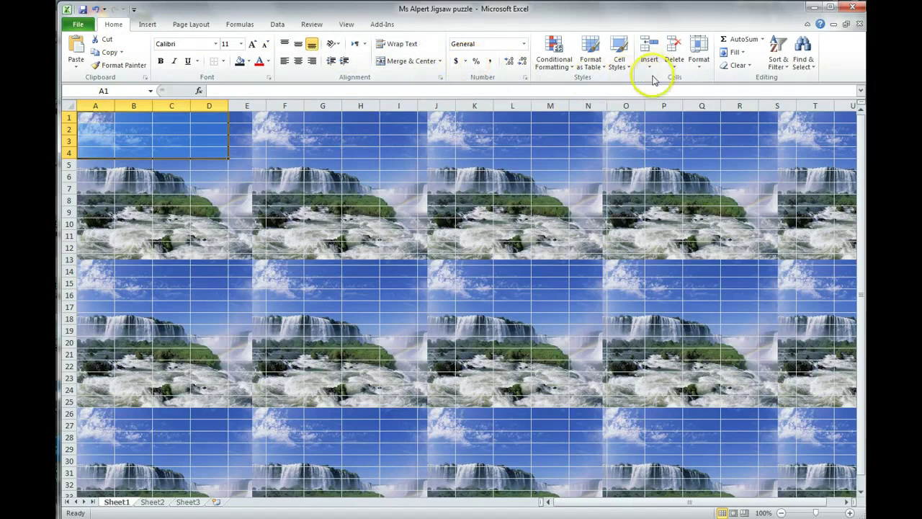
pyautogui.click(699, 71)
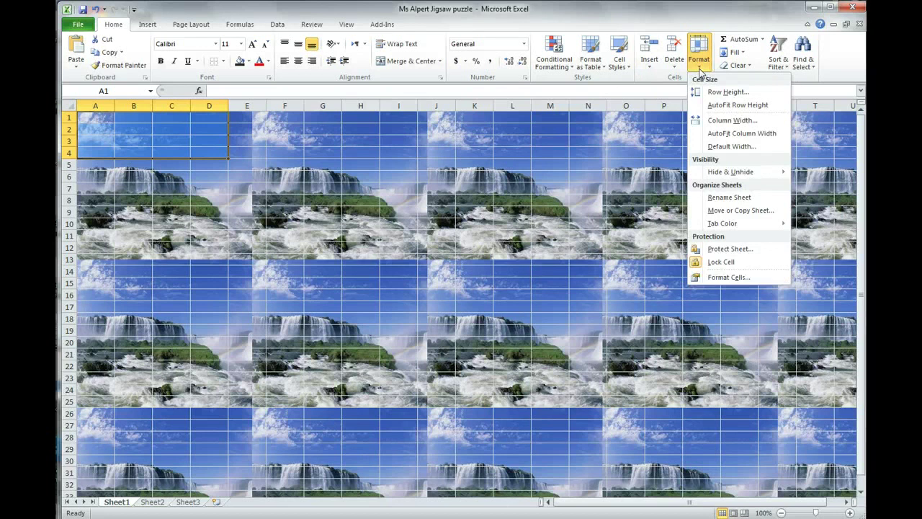
pyautogui.click(708, 93)
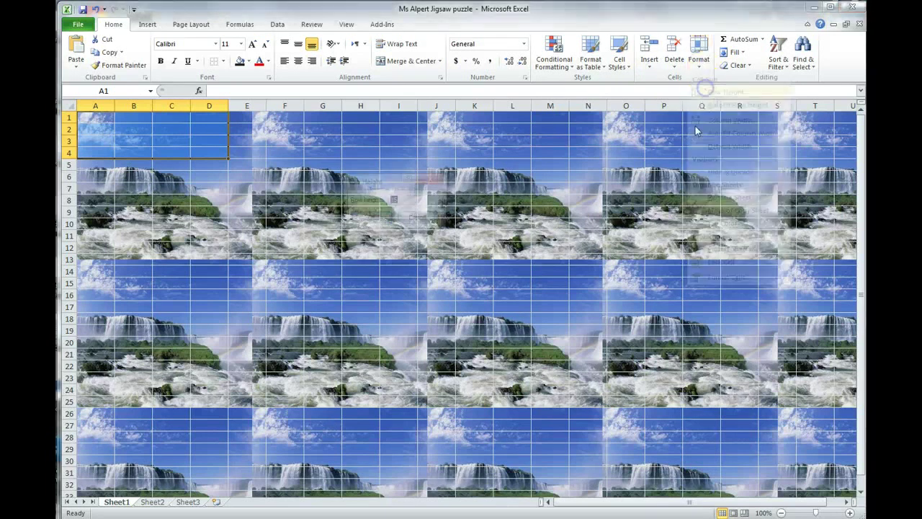
pyautogui.write('50')
pyautogui.press('Return')
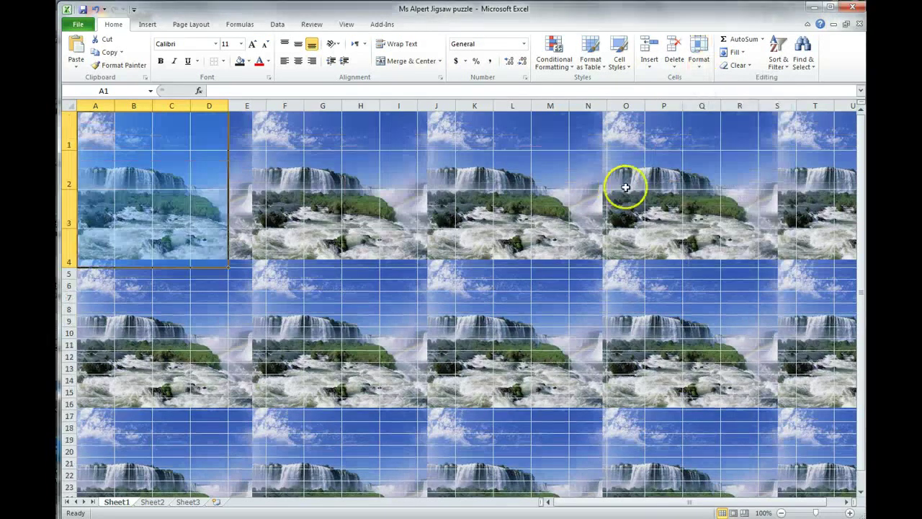
# Set columns A–D to a width of 13.
pyautogui.click(696, 68)
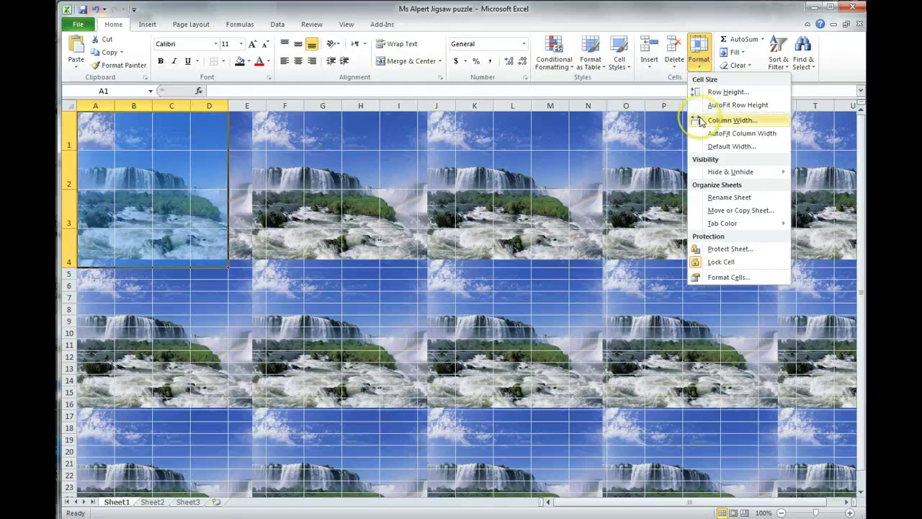
pyautogui.click(729, 120)
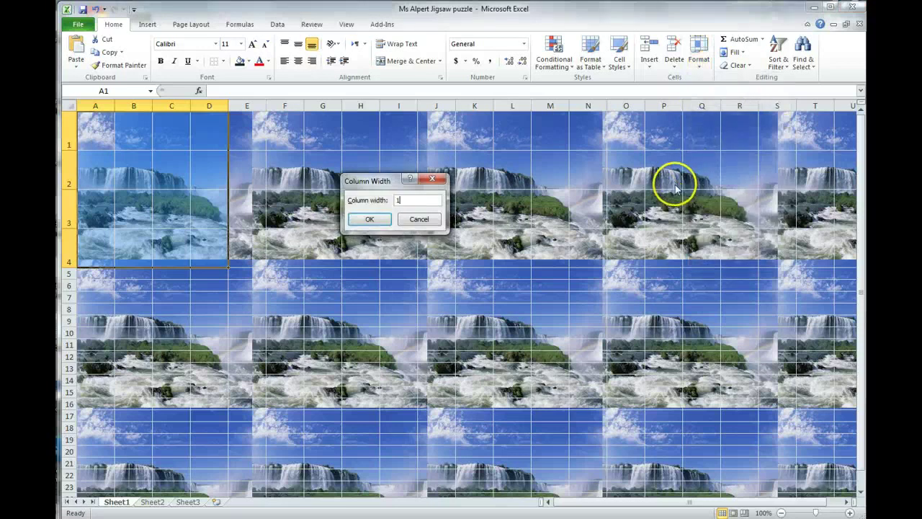
pyautogui.write('13')
pyautogui.press('Return')
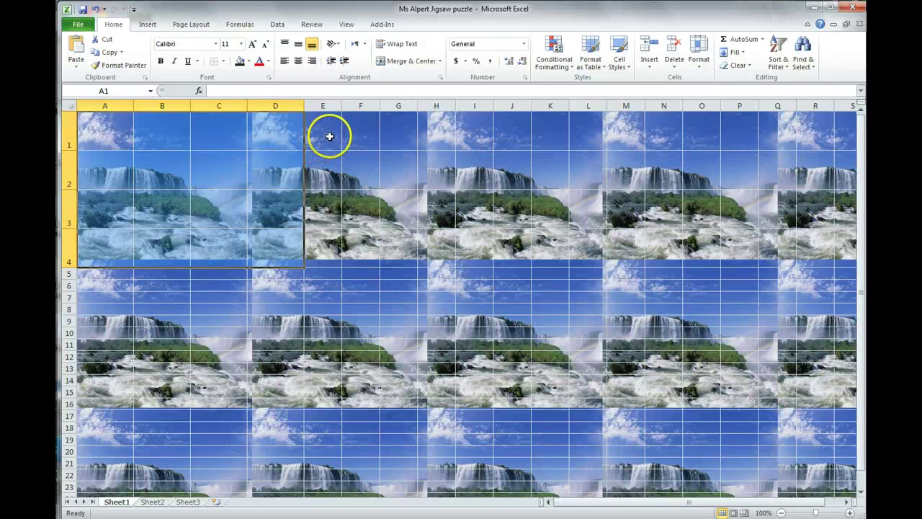
# Widen column E to a column width of 70.
pyautogui.moveTo(330, 140); pyautogui.dragTo(331, 162)
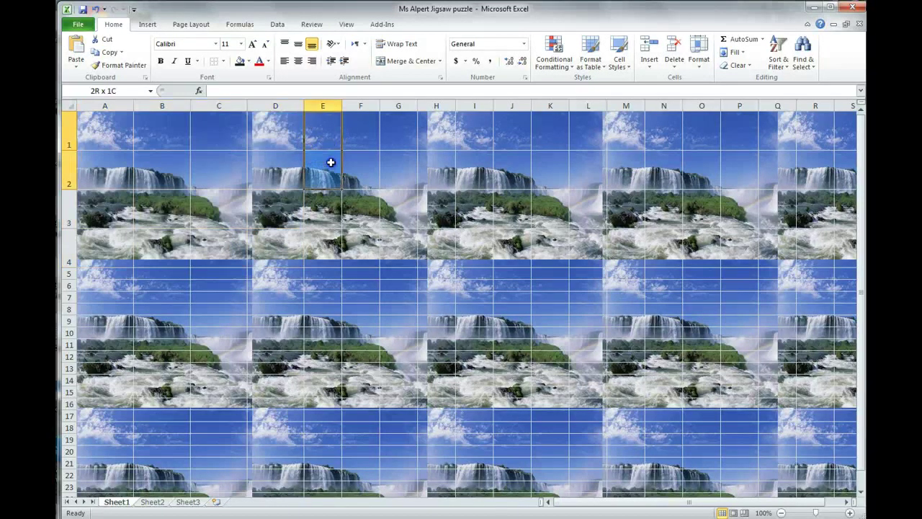
pyautogui.click(698, 50)
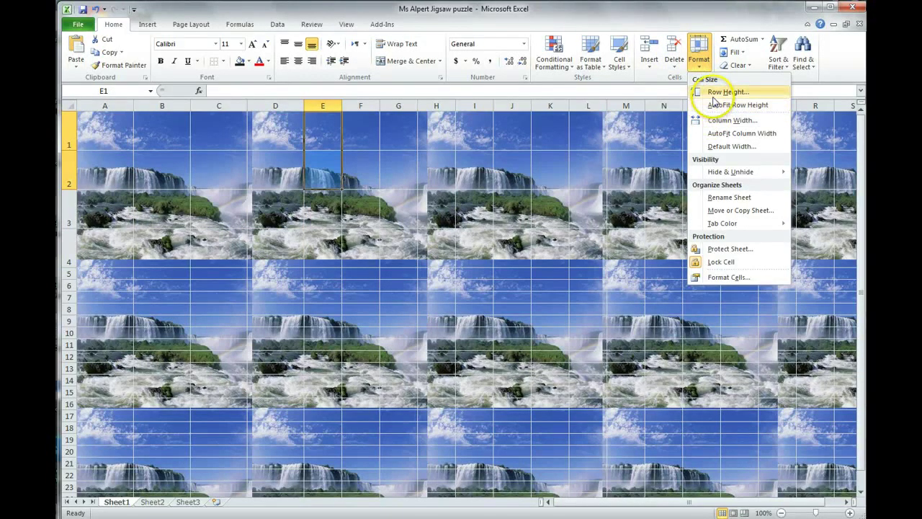
pyautogui.click(720, 120)
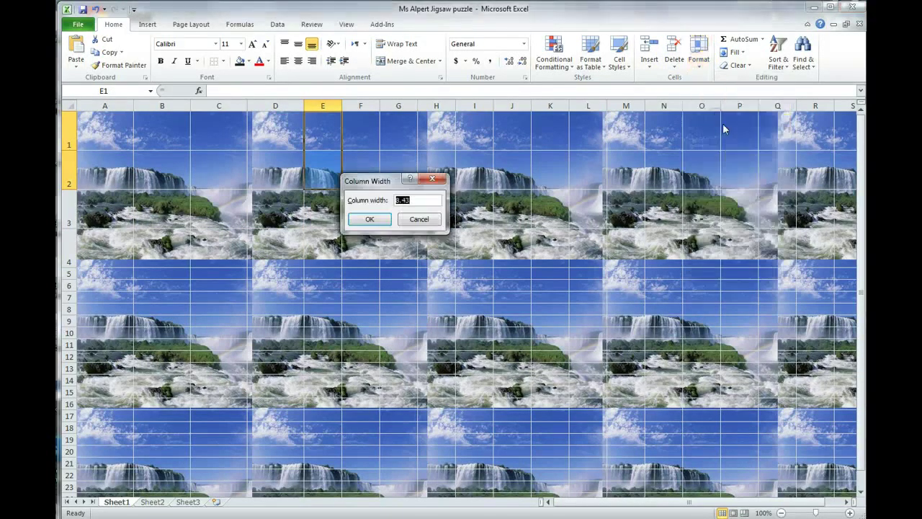
pyautogui.write('70')
pyautogui.press('Return')
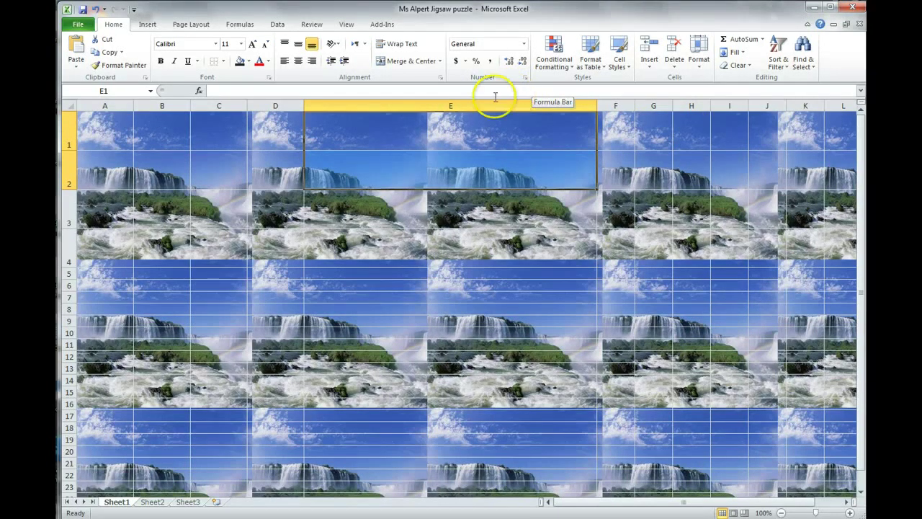
# Give the A1:D4 puzzle grid a thick box border plus all inner borders.
pyautogui.moveTo(86, 131); pyautogui.dragTo(160, 143)
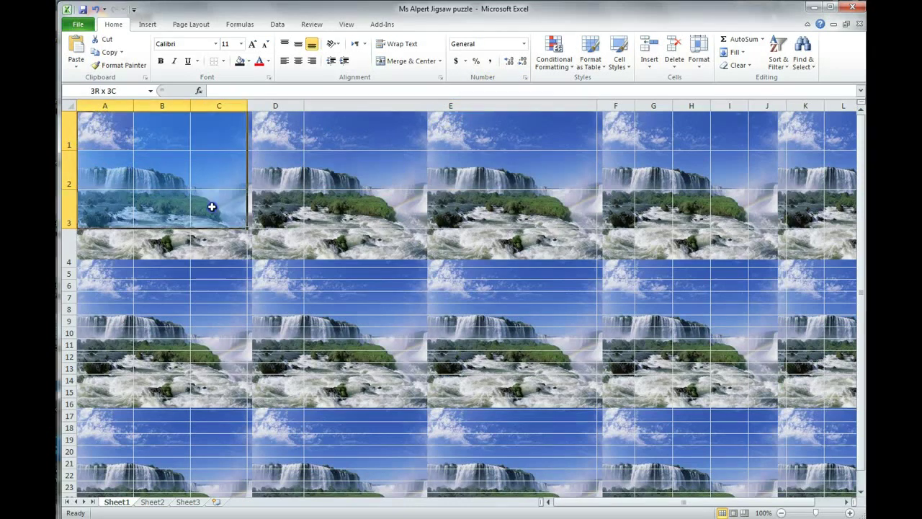
pyautogui.moveTo(212, 207); pyautogui.dragTo(262, 241)
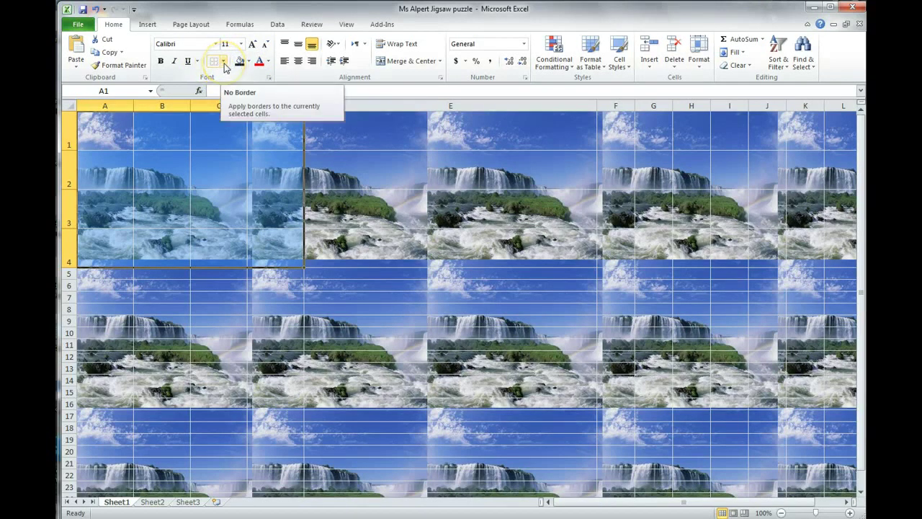
pyautogui.click(224, 64)
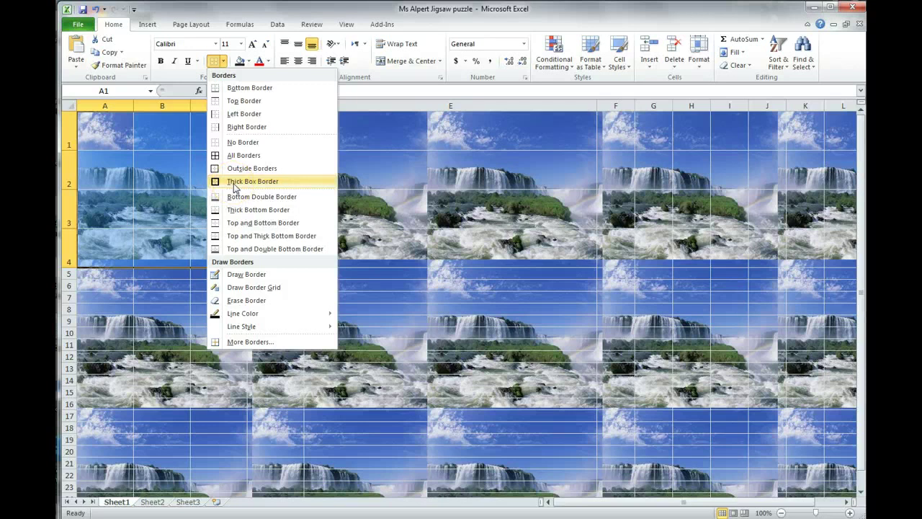
pyautogui.click(233, 182)
pyautogui.click(223, 62)
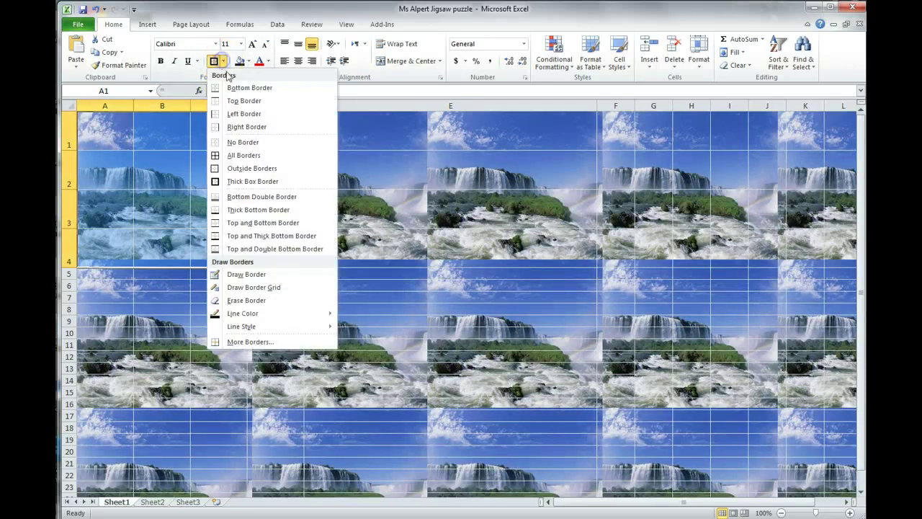
pyautogui.click(237, 155)
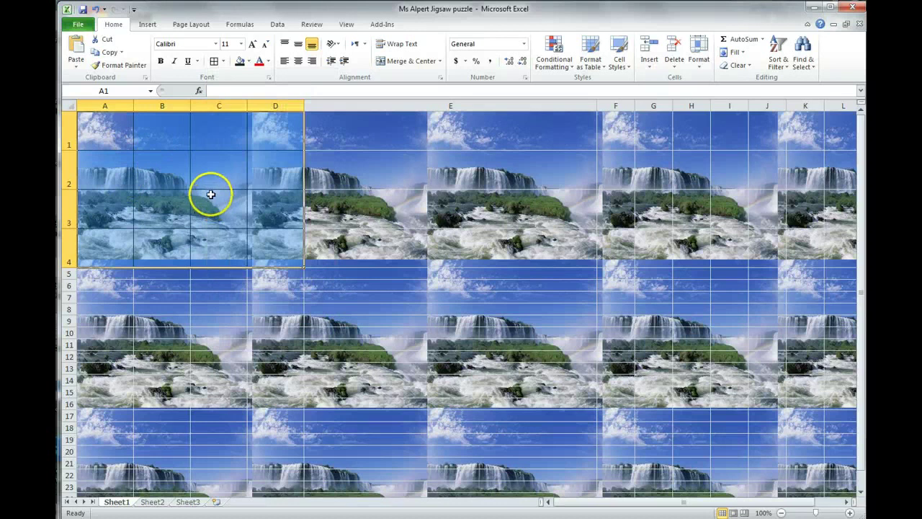
# Apply All Borders to the clue range A5:D13.
pyautogui.click(99, 276)
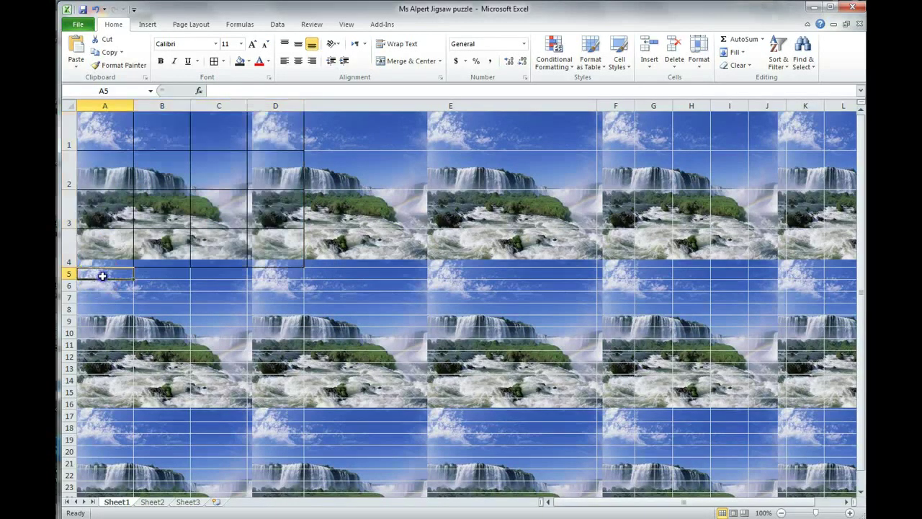
pyautogui.moveTo(102, 276); pyautogui.dragTo(264, 371)
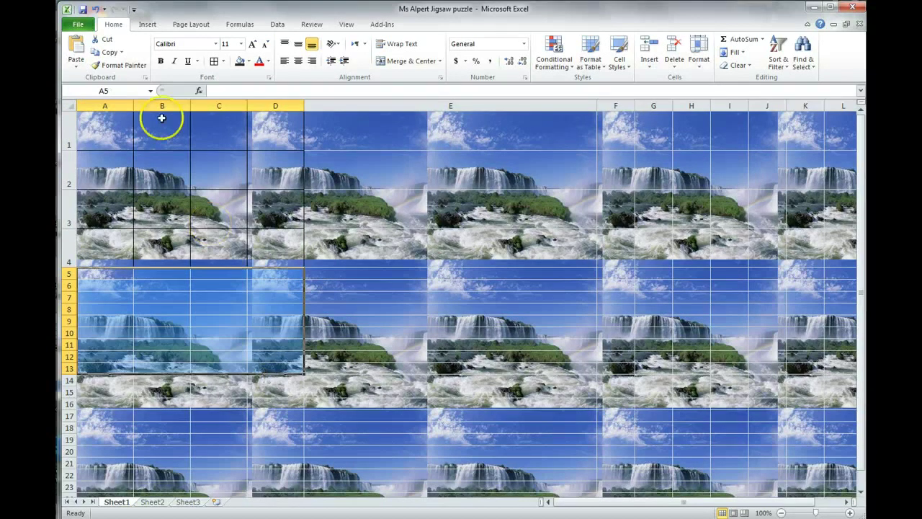
pyautogui.click(213, 63)
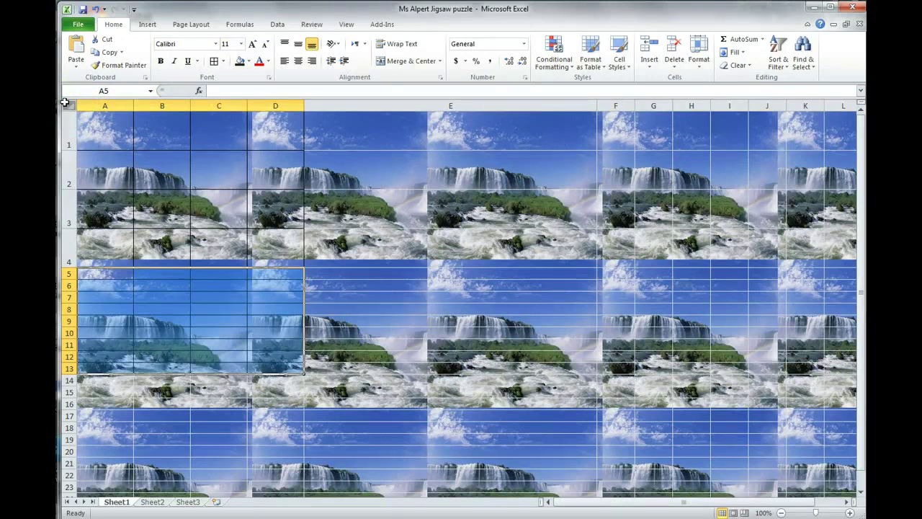
# Fill every cell of the worksheet with light green through Format Cells, hiding the waterfall.
pyautogui.click(65, 103)
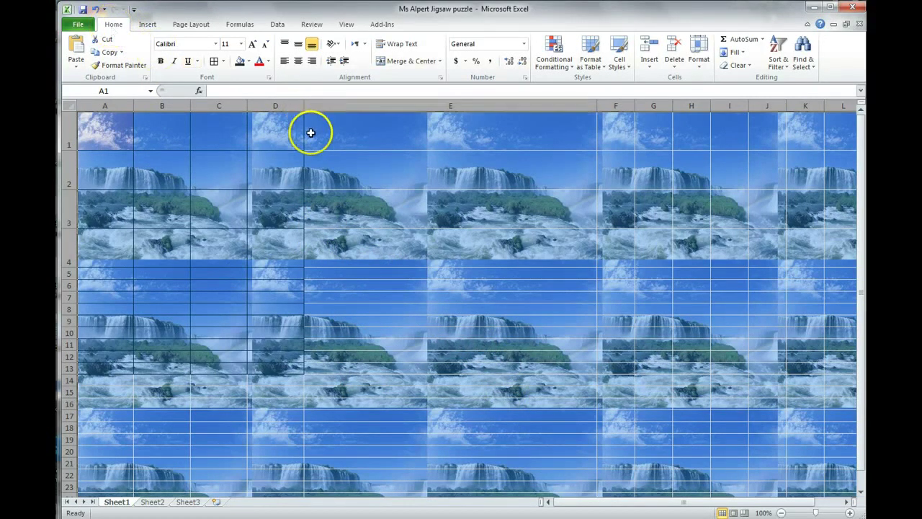
pyautogui.click(270, 81)
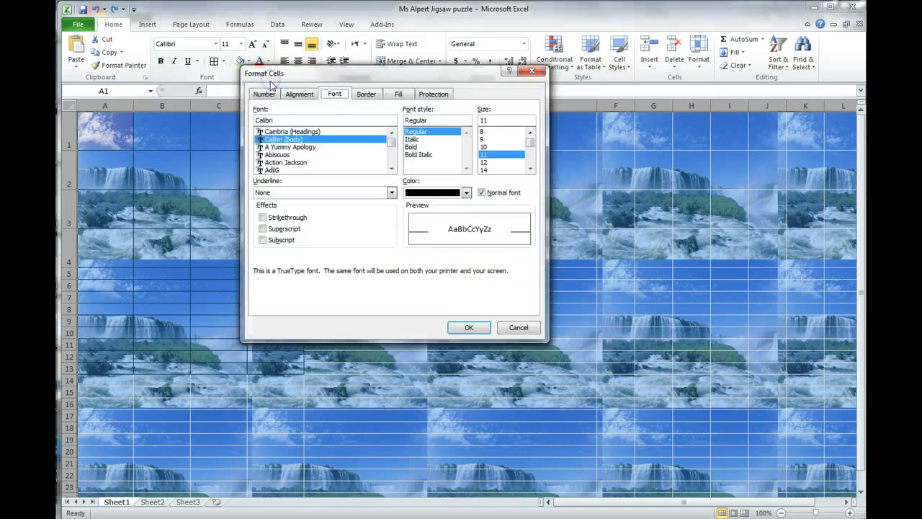
pyautogui.click(398, 94)
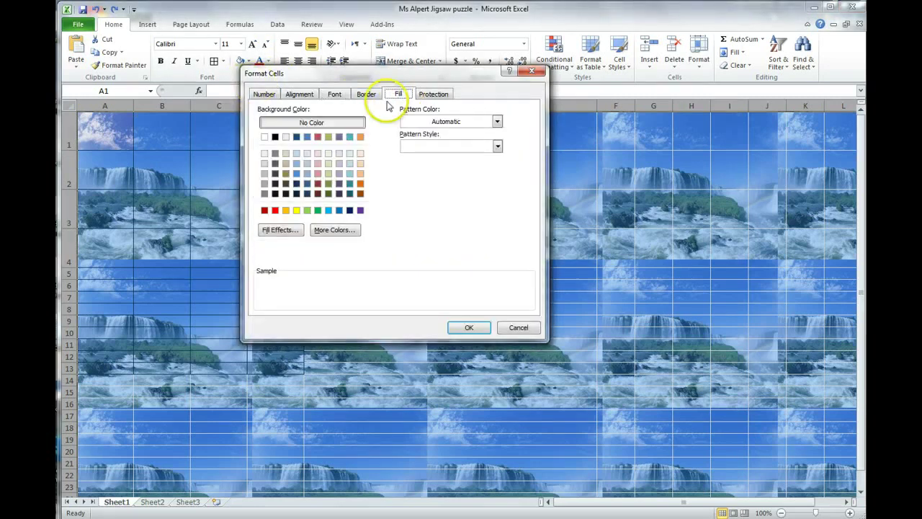
pyautogui.click(328, 163)
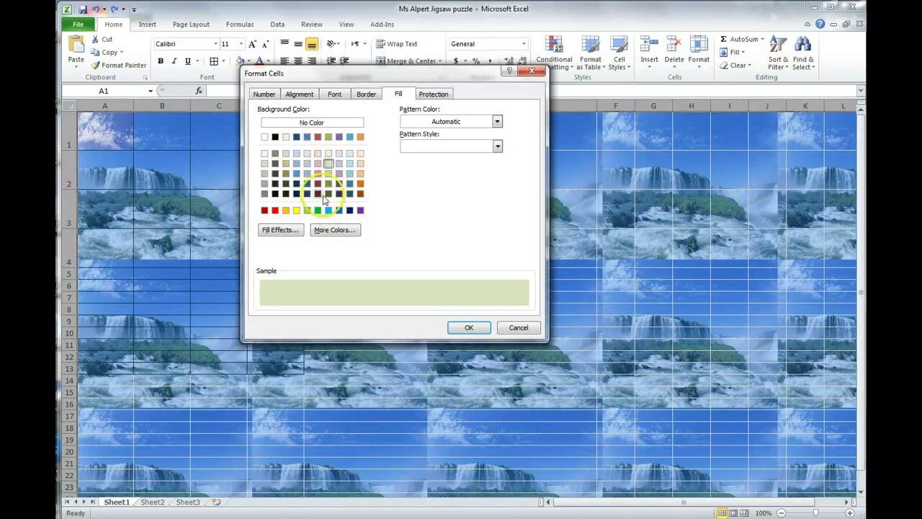
pyautogui.click(467, 328)
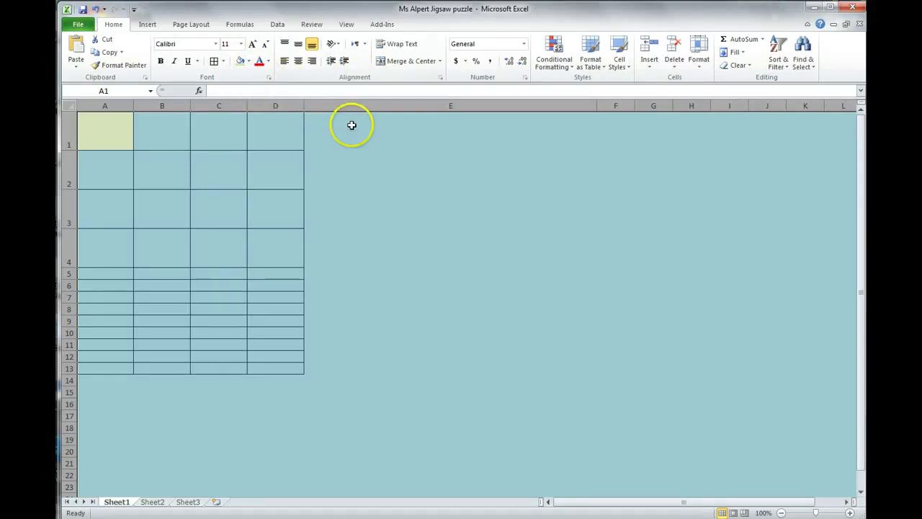
# Enter the 'Test your knowledge of multiplication tables 8 x 9' instructions in E1, continuing in E2.
pyautogui.click(346, 133)
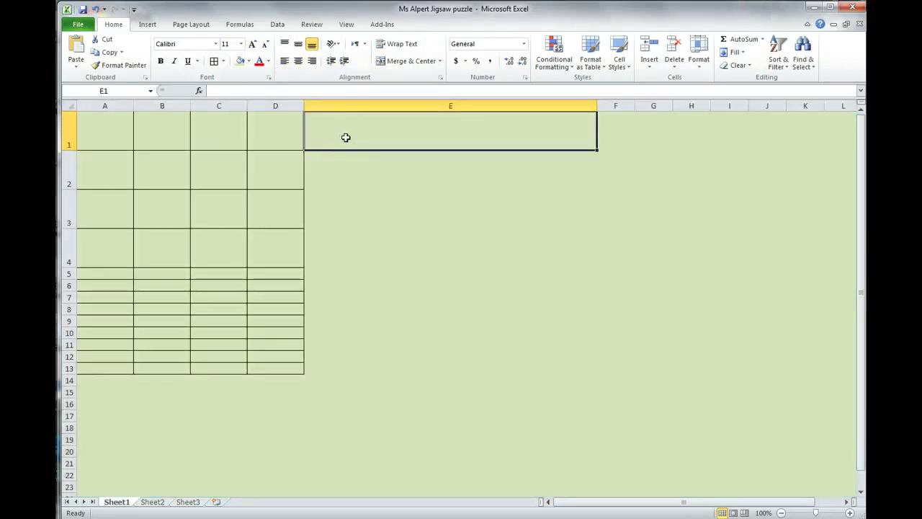
pyautogui.write('Test')
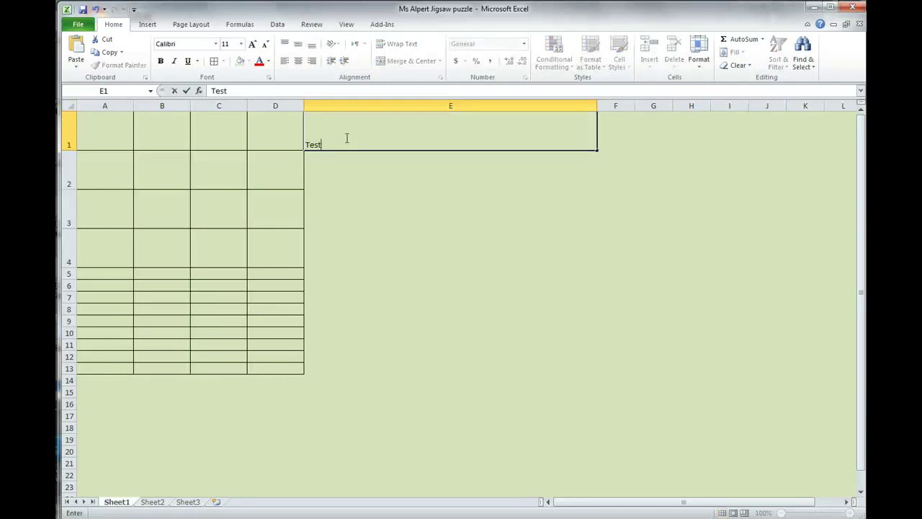
pyautogui.write(' your knowledge of')
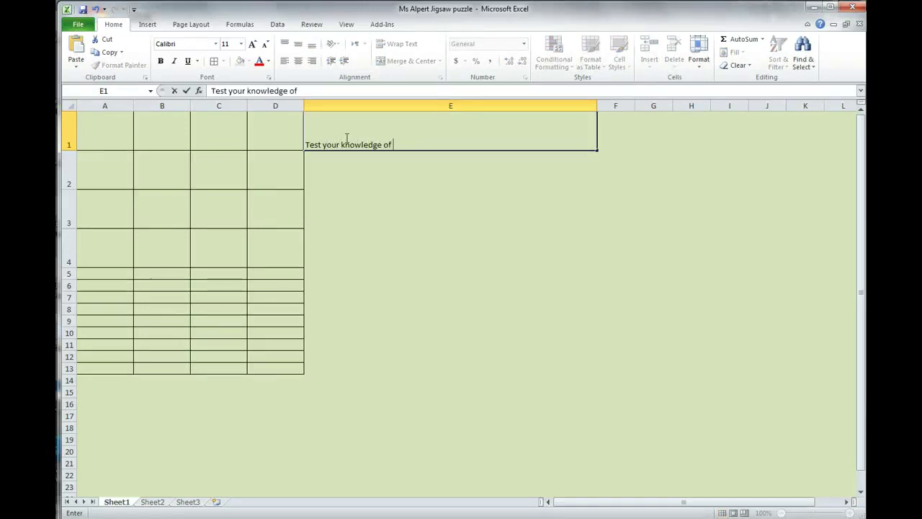
pyautogui.write(' multipl')
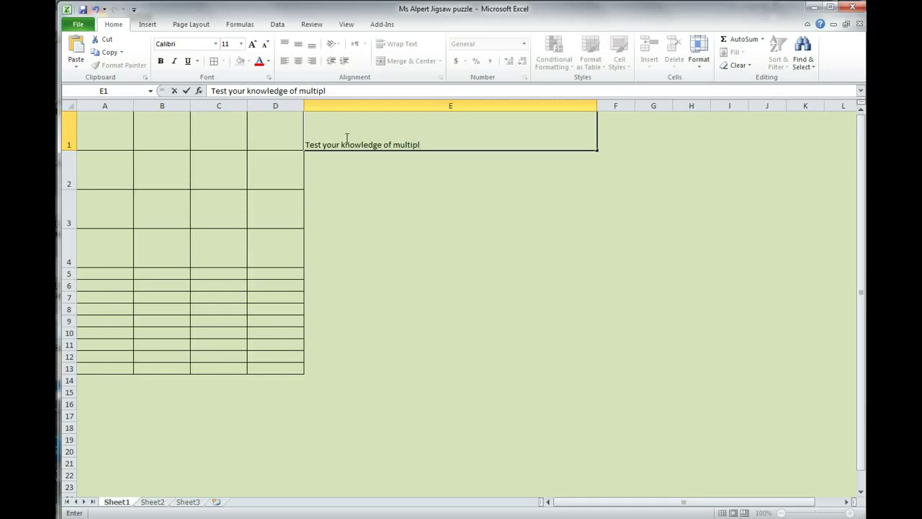
pyautogui.write('ication tables 8 x 9.')
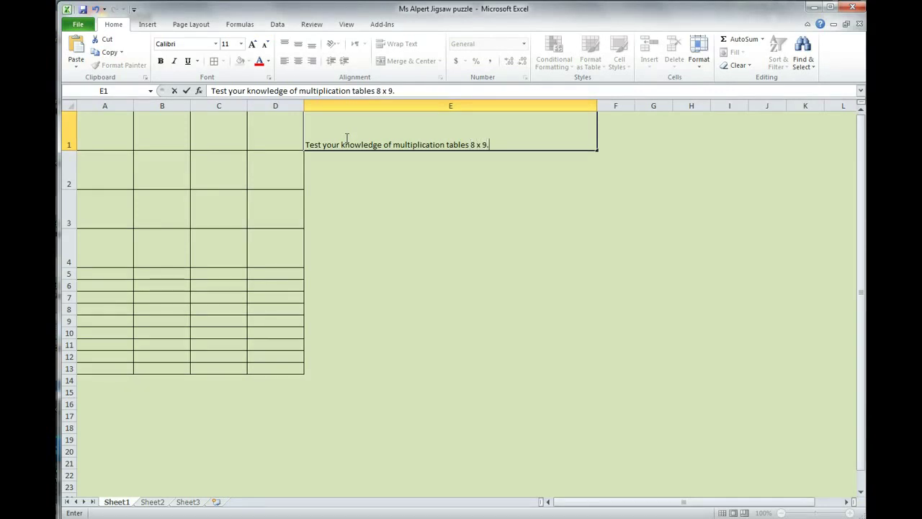
pyautogui.write('ypo in your answers to')
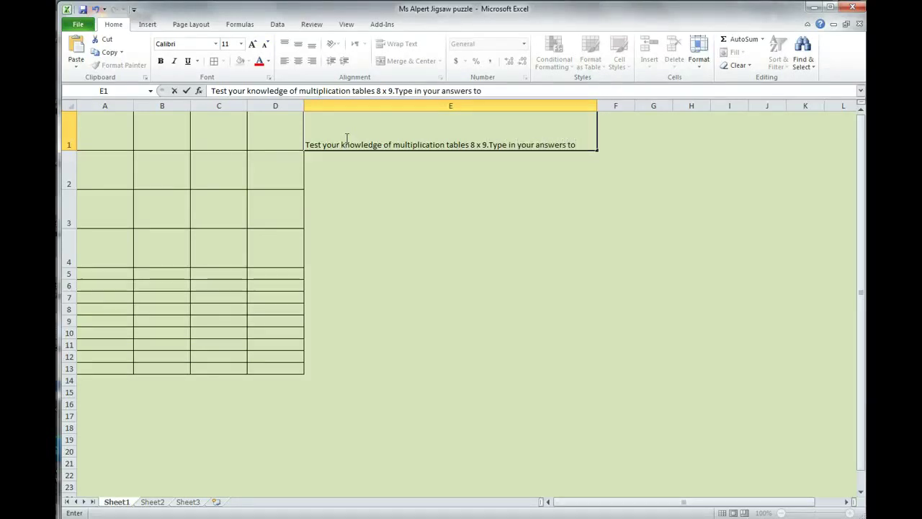
pyautogui.press('Return')
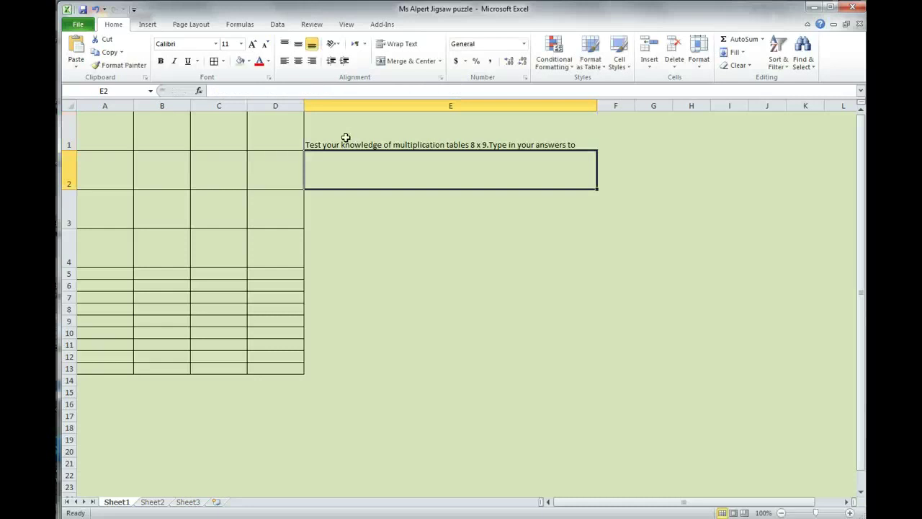
pyautogui.write('the corres')
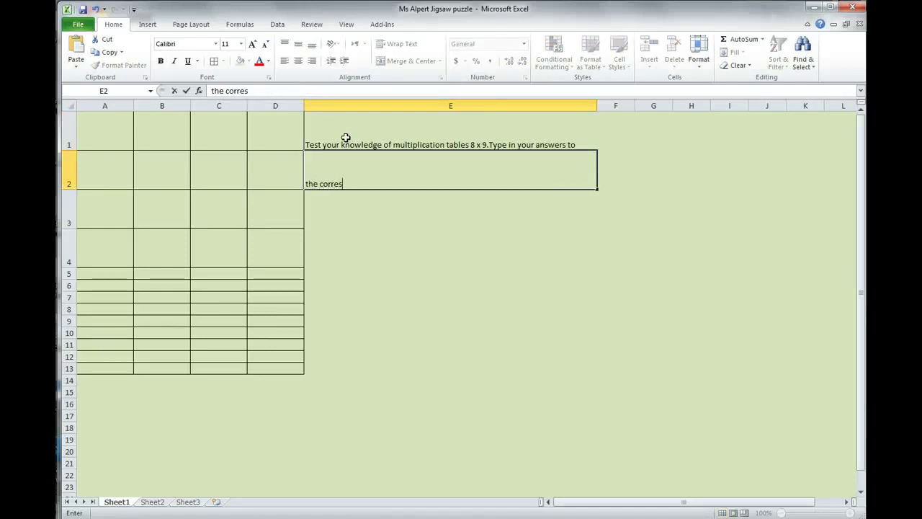
pyautogui.write('ponding cel')
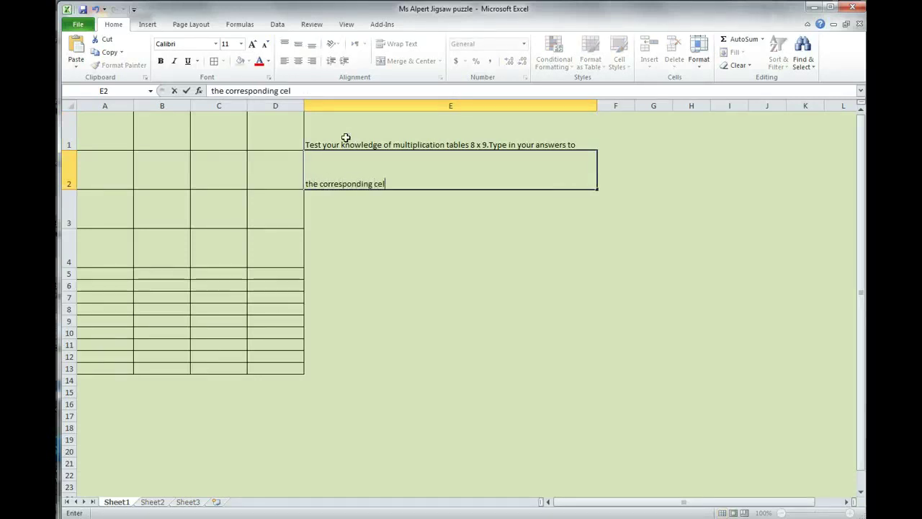
pyautogui.write('ls to reveal a secret picture.')
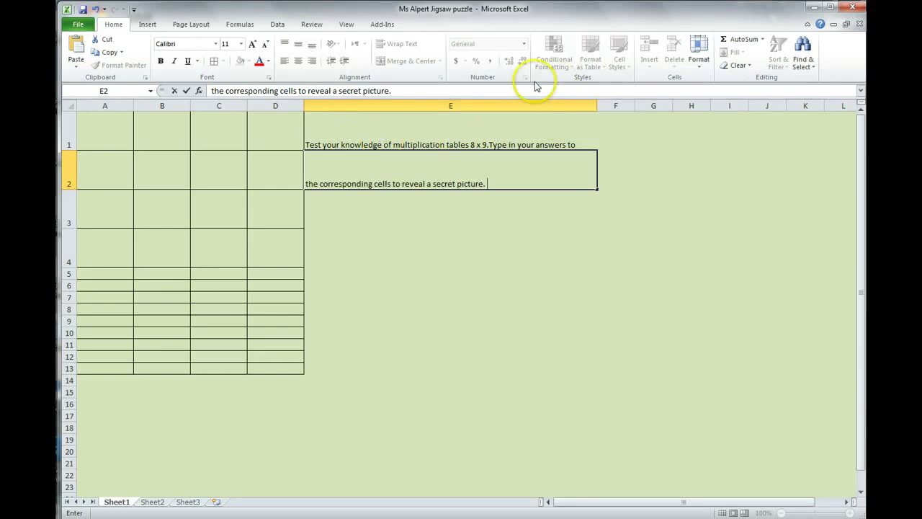
# Select E1:E2 and apply Align Text Left and Middle Align to the instructions.
pyautogui.click(486, 138)
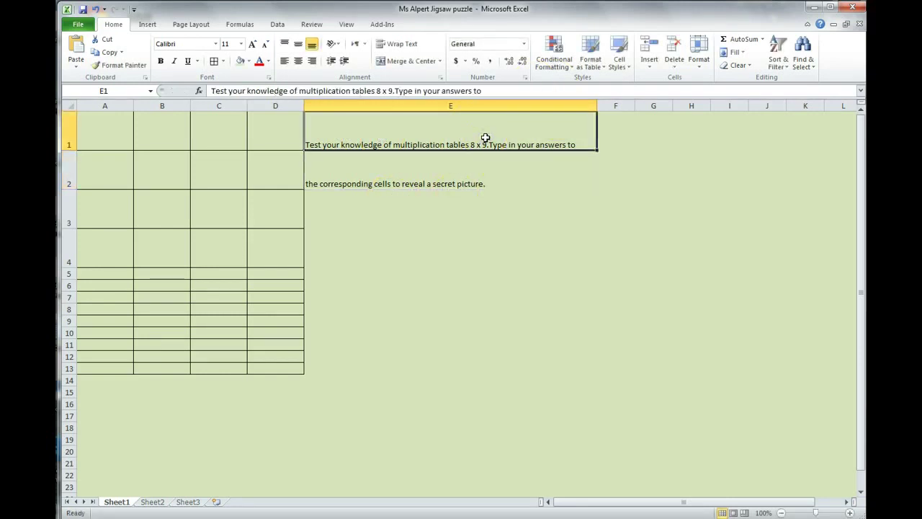
pyautogui.moveTo(486, 138); pyautogui.dragTo(482, 173)
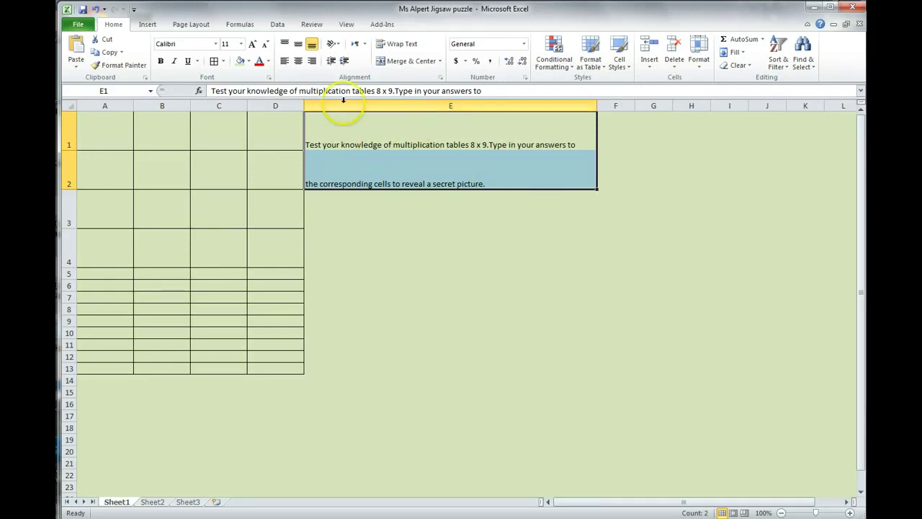
pyautogui.click(285, 63)
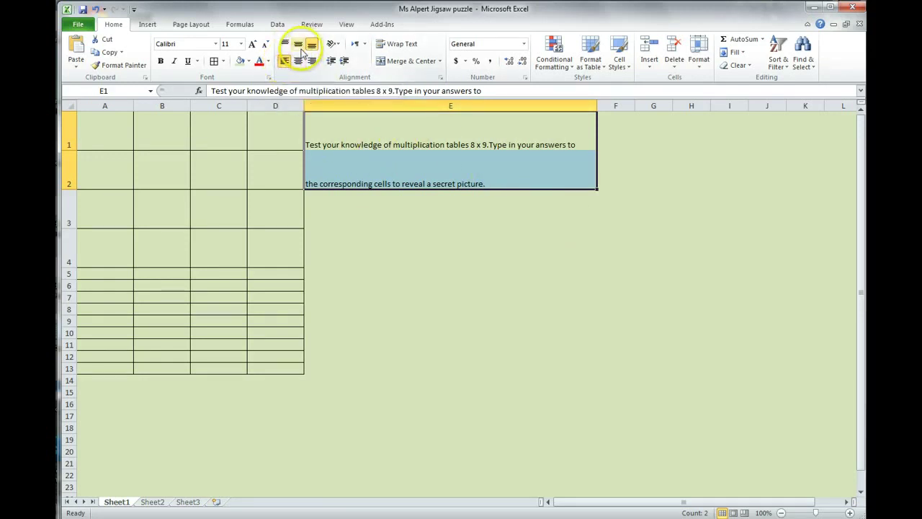
pyautogui.click(299, 46)
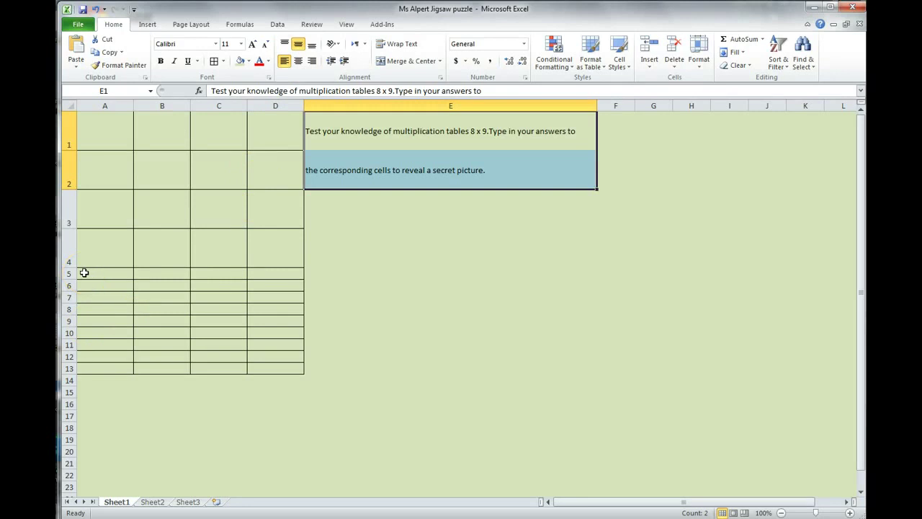
# Centre the clue table area A5:D13 horizontally and vertically.
pyautogui.moveTo(84, 273); pyautogui.dragTo(280, 368)
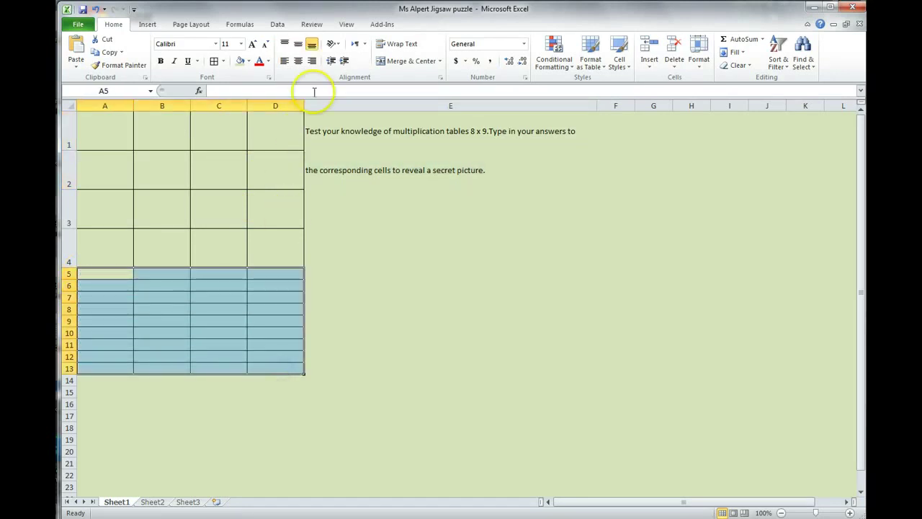
pyautogui.click(299, 63)
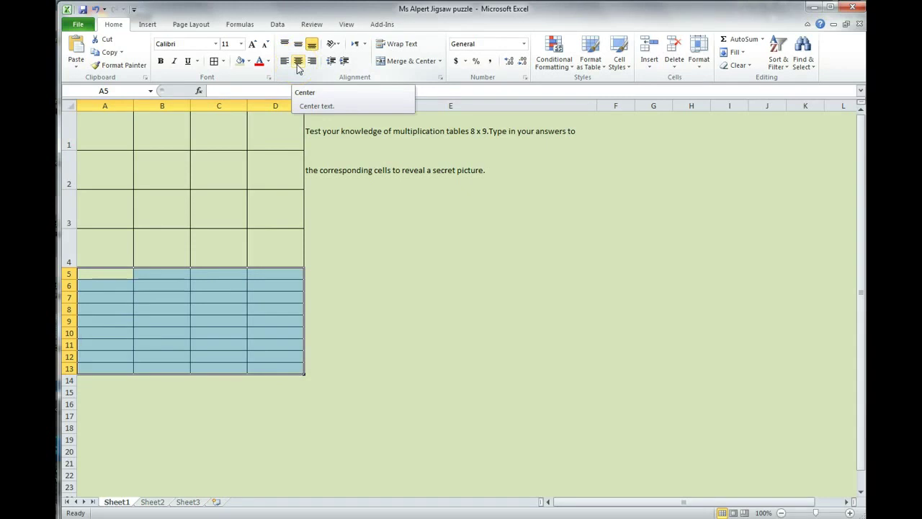
pyautogui.click(297, 62)
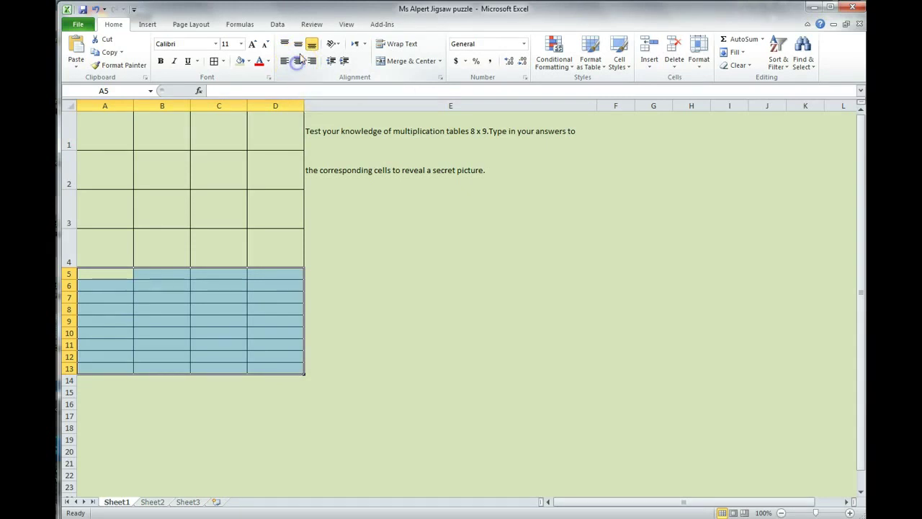
pyautogui.click(301, 44)
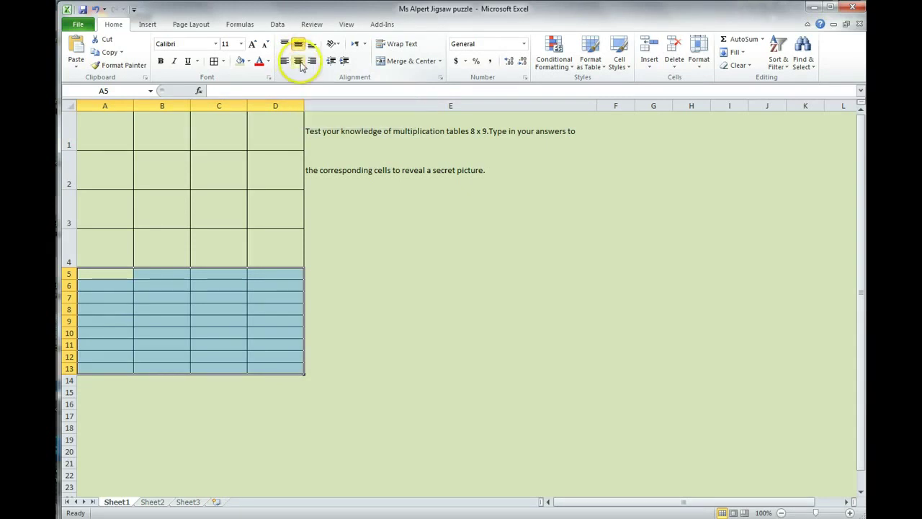
# Make the header row A5:D5 bold.
pyautogui.click(121, 273)
pyautogui.moveTo(121, 273); pyautogui.dragTo(266, 270)
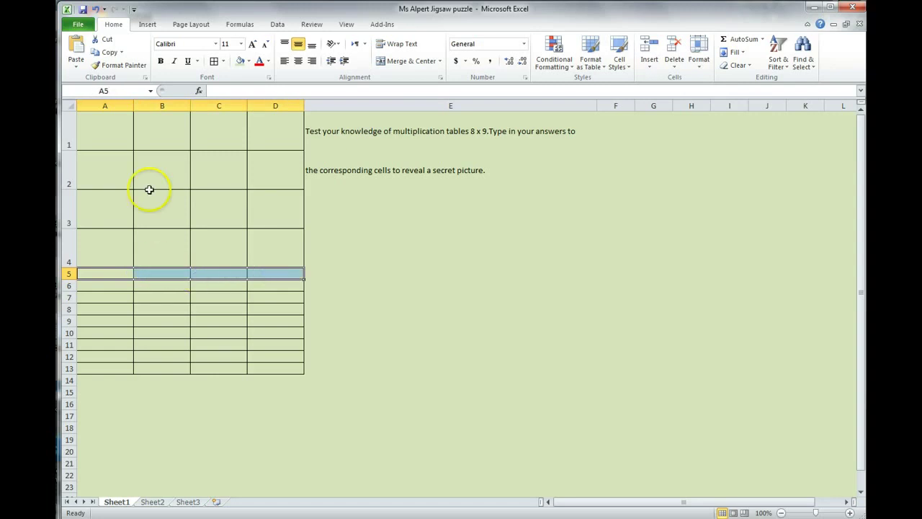
pyautogui.click(161, 61)
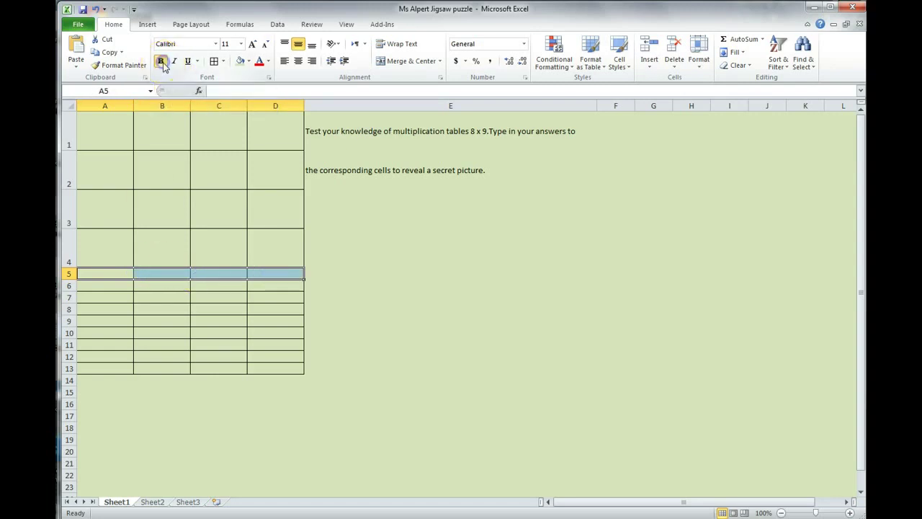
# Enter centred headers Cell, Problem, Cell, Problem across A5:D5.
pyautogui.click(99, 271)
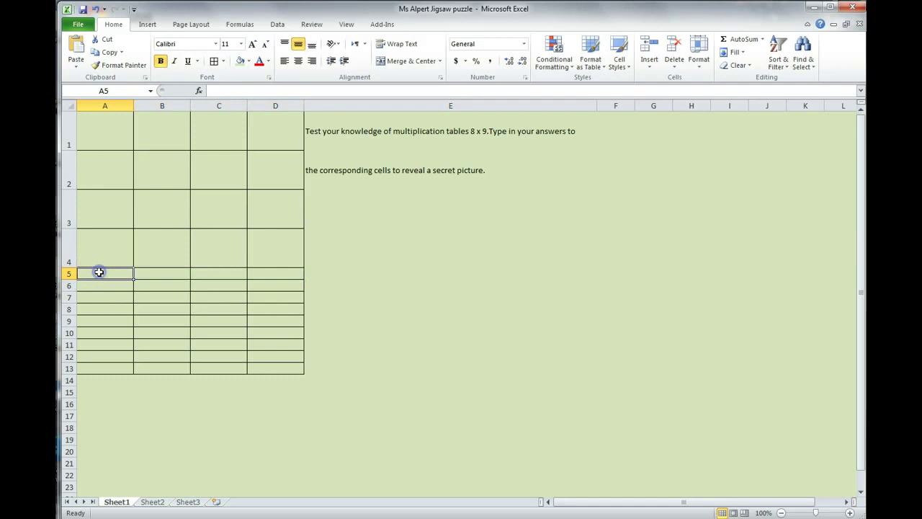
pyautogui.write('Ce')
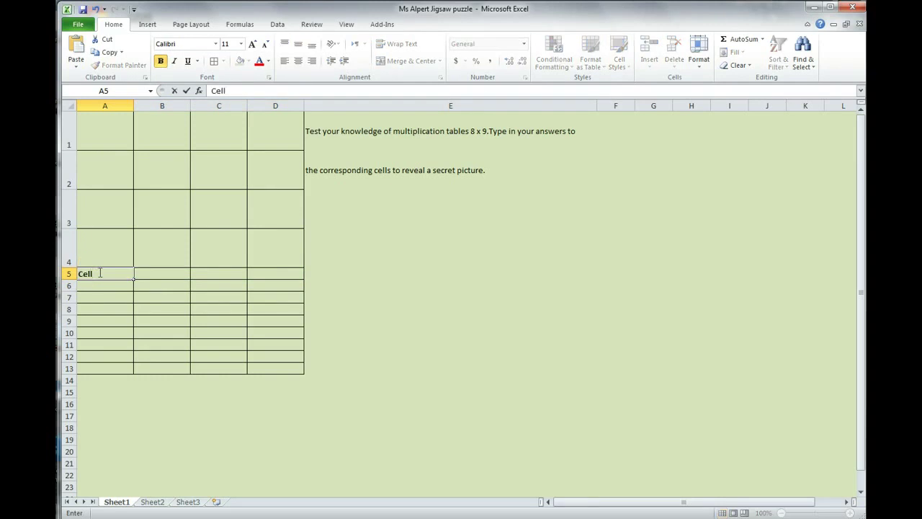
pyautogui.write('ll')
pyautogui.moveTo(100, 273); pyautogui.dragTo(277, 274)
pyautogui.click(216, 305)
pyautogui.click(298, 61)
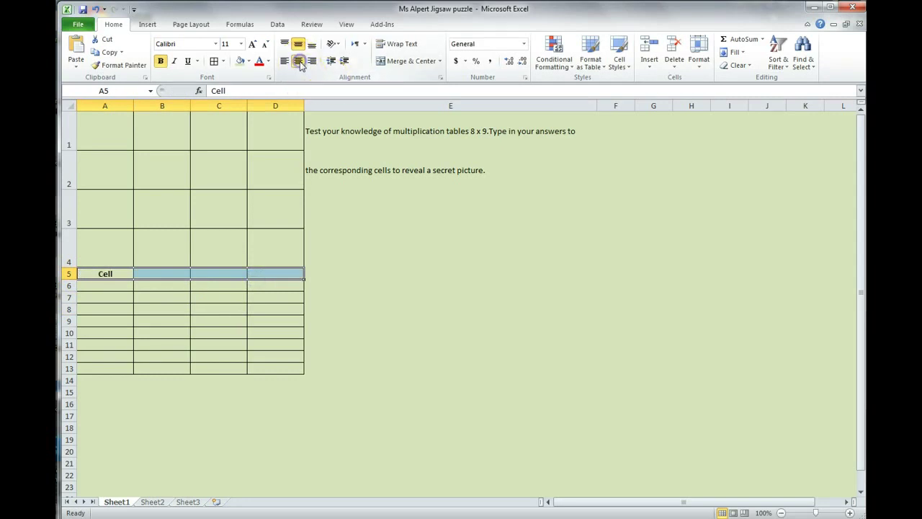
pyautogui.click(156, 275)
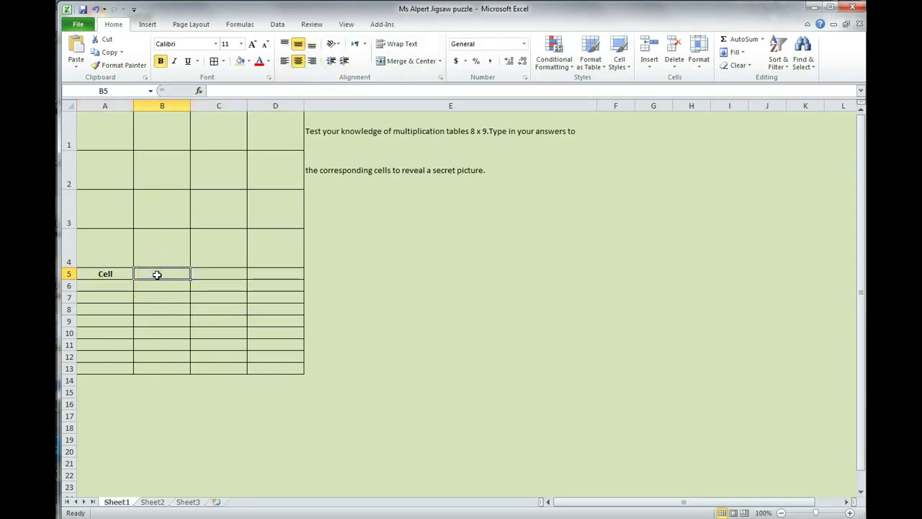
pyautogui.write('Prob')
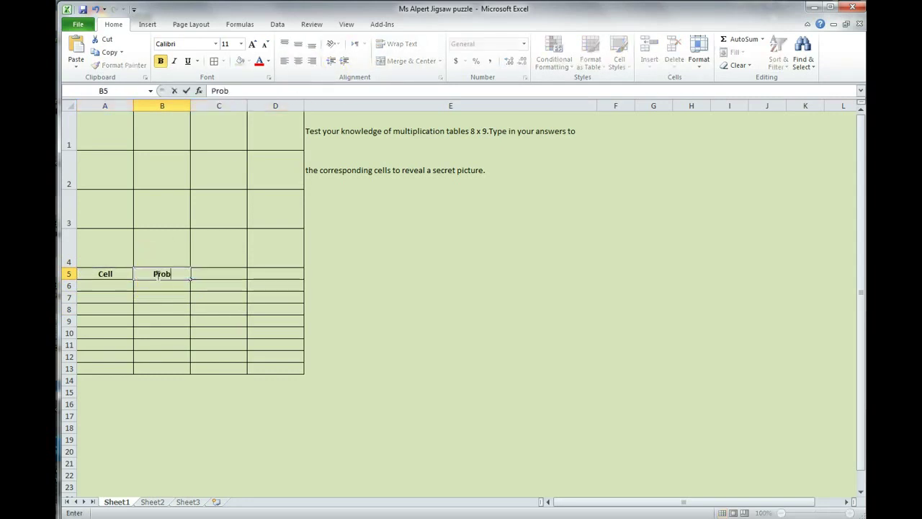
pyautogui.write('lem')
pyautogui.press('Tab')
pyautogui.write('C')
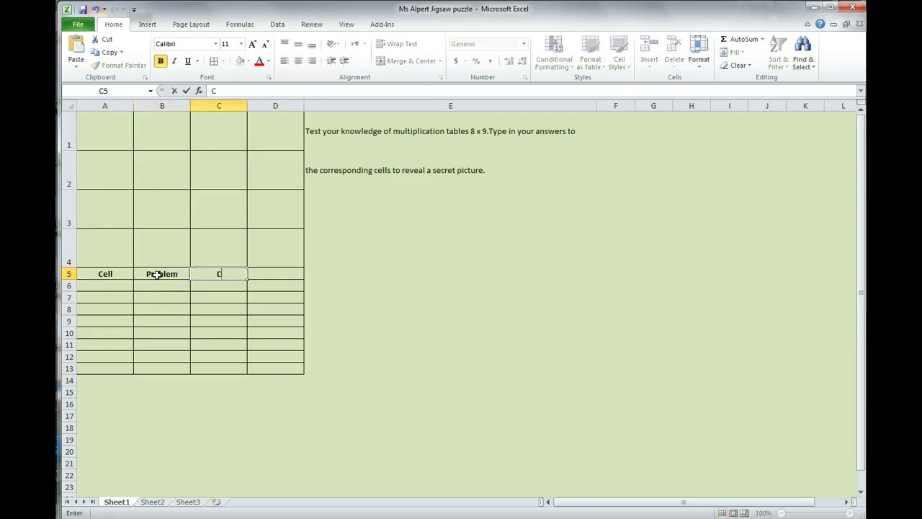
pyautogui.write('ell')
pyautogui.press('Tab')
pyautogui.write('Problem')
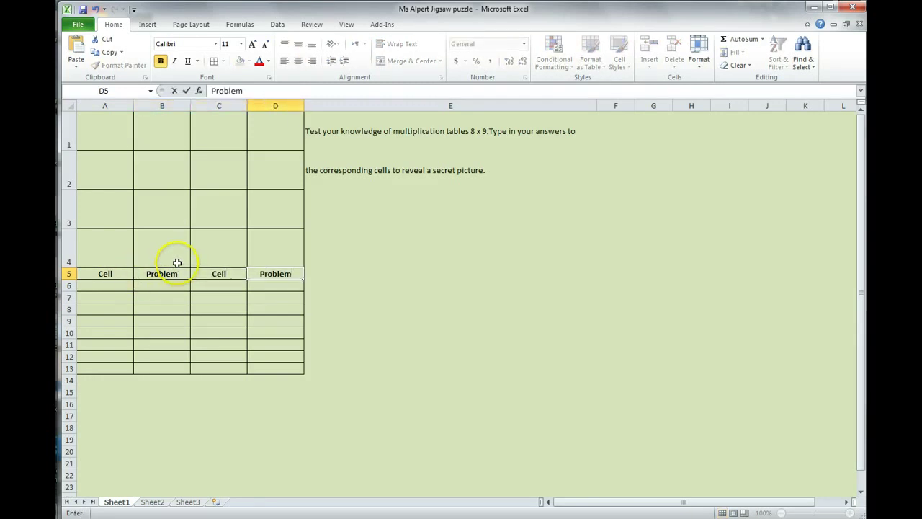
pyautogui.click(113, 285)
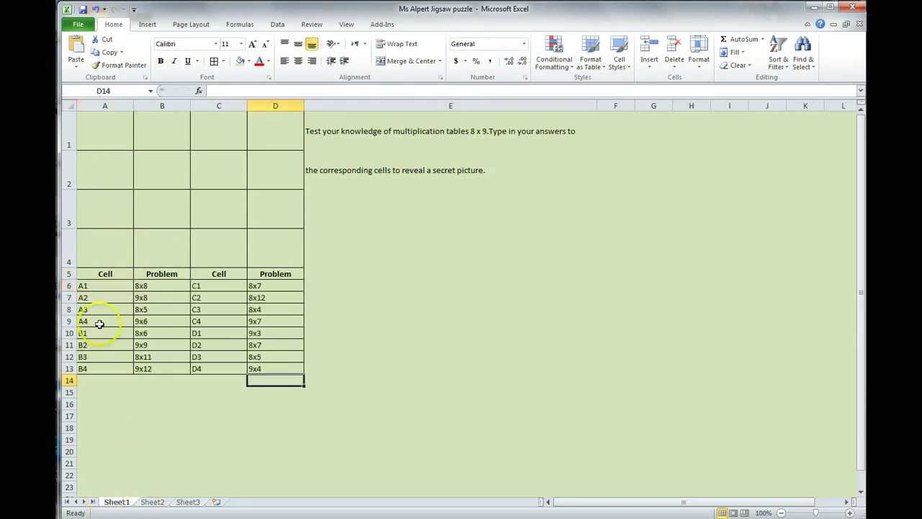
# Centre clue rows A6:D13 horizontally and vertically, then return to cell A1.
pyautogui.moveTo(279, 368); pyautogui.dragTo(107, 289)
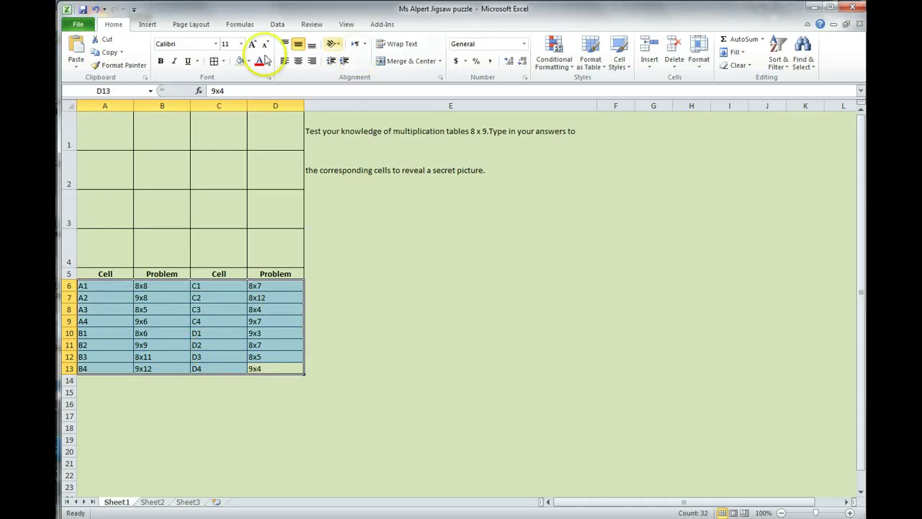
pyautogui.click(298, 45)
pyautogui.click(297, 62)
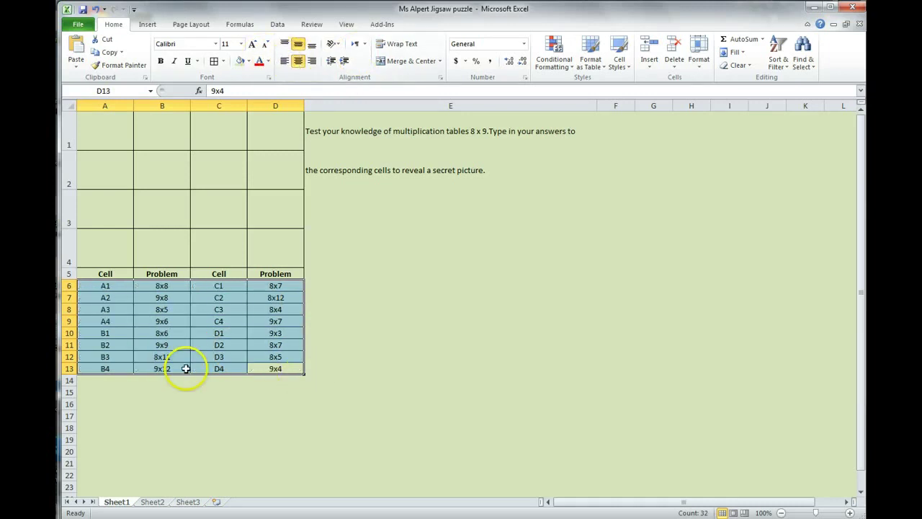
pyautogui.click(114, 308)
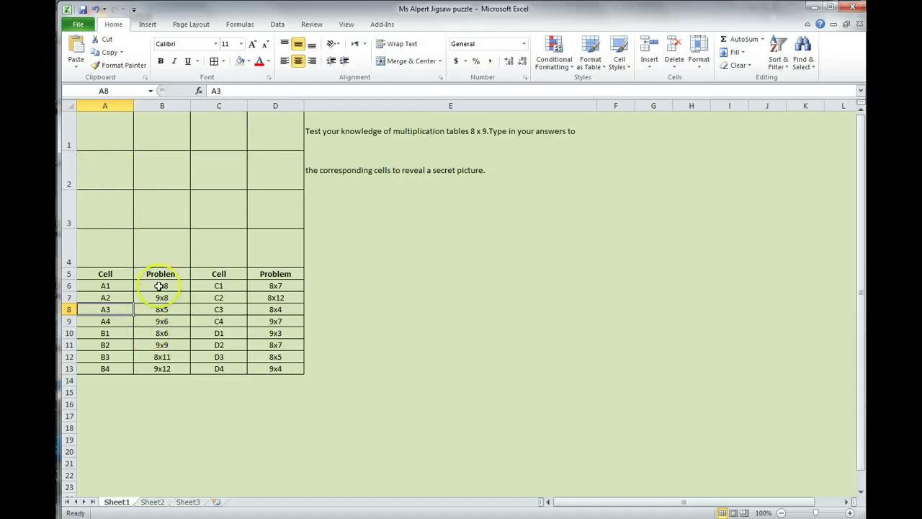
pyautogui.hotkey('ctrl', 'Home')
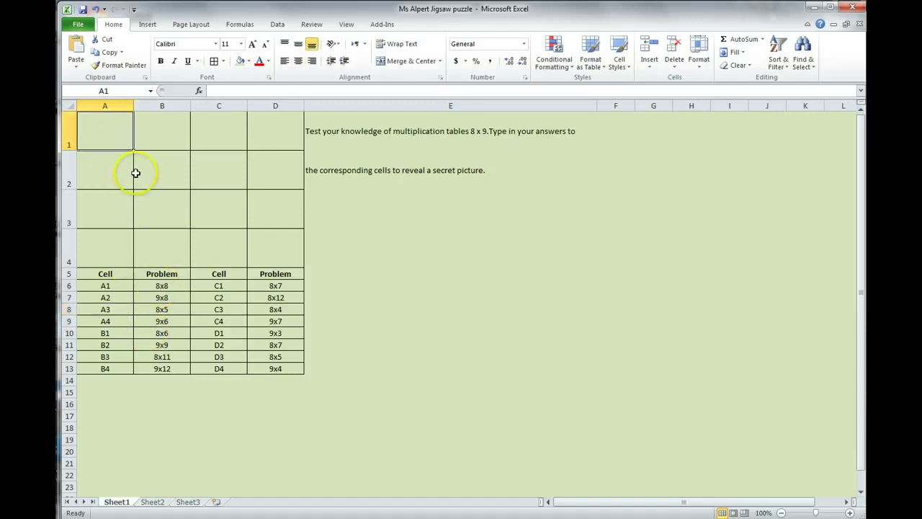
# Give A1 an Equal To 64 highlight rule with a custom No Color fill.
pyautogui.click(107, 139)
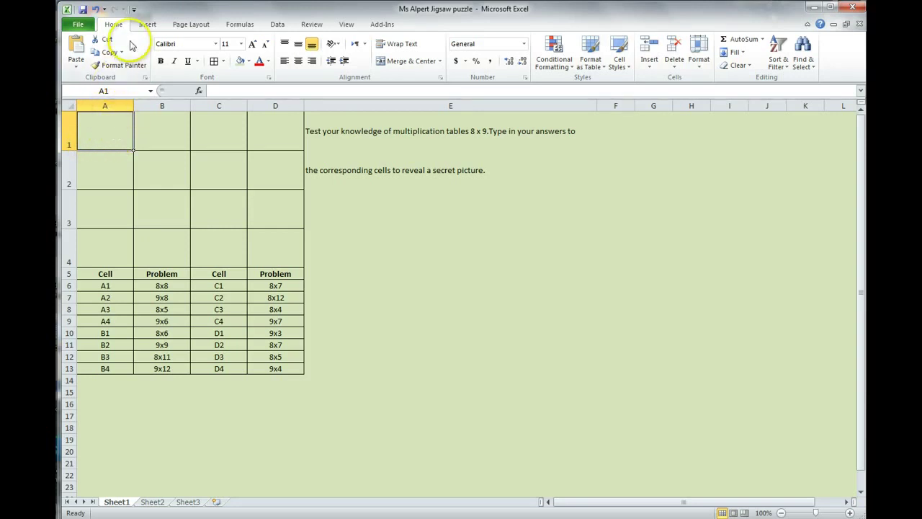
pyautogui.click(573, 72)
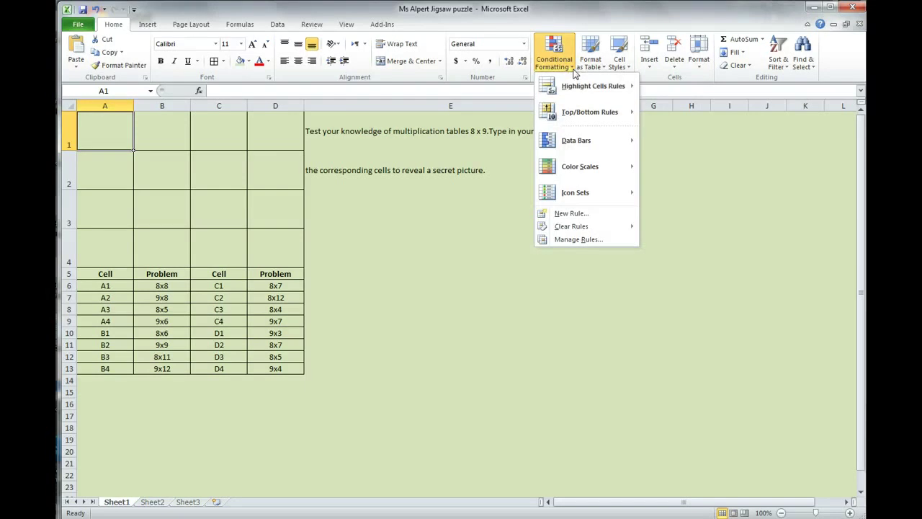
pyautogui.moveTo(577, 96)
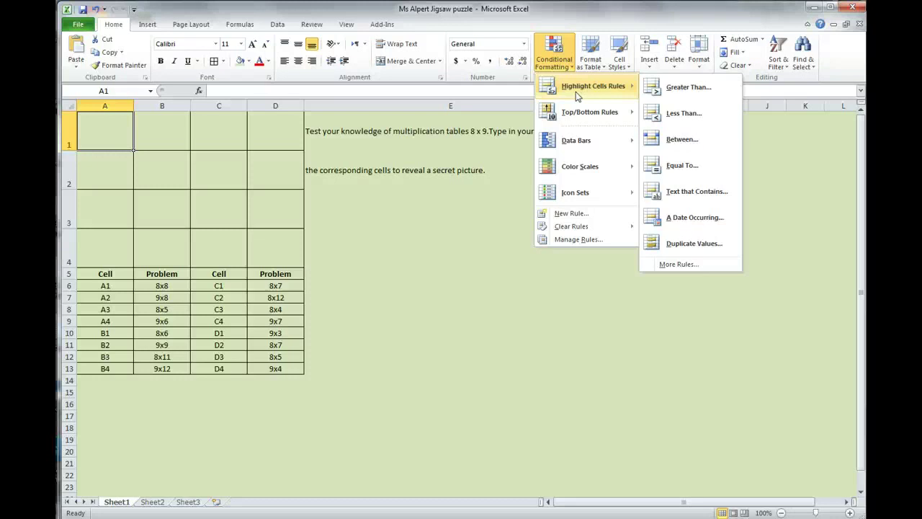
pyautogui.click(690, 165)
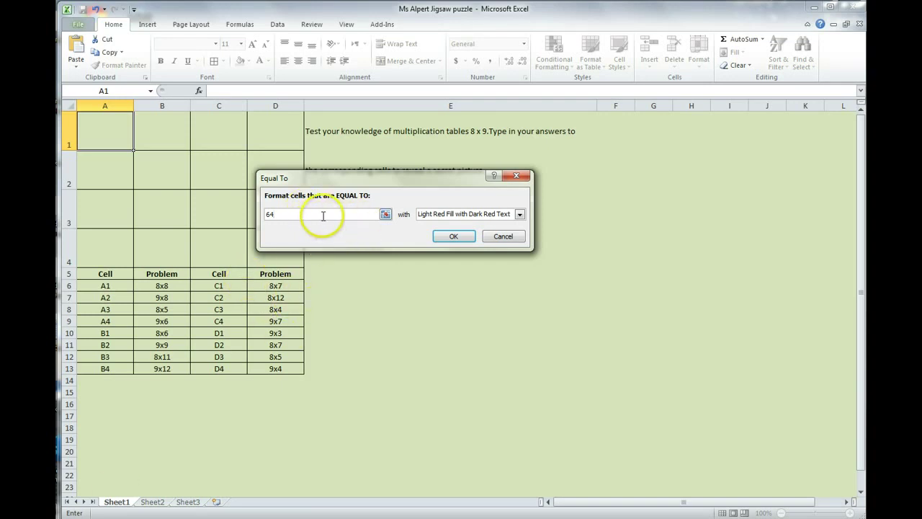
pyautogui.click(520, 216)
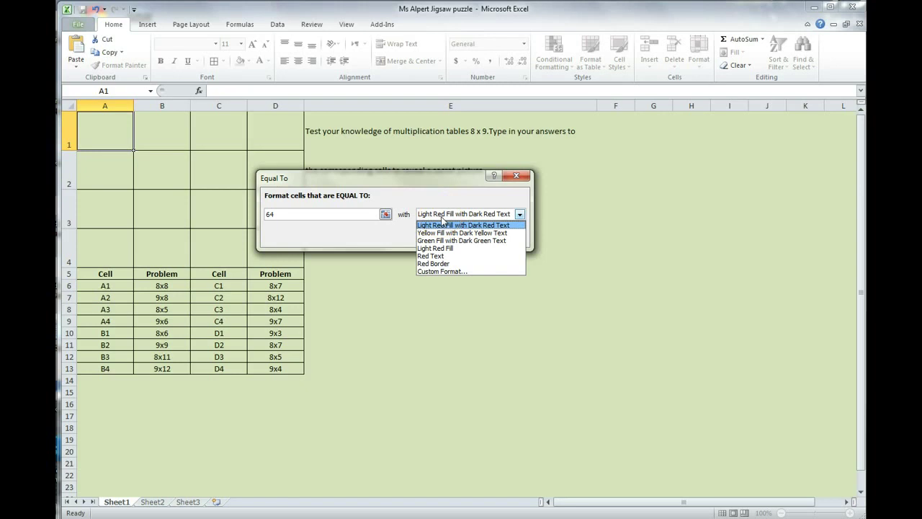
pyautogui.click(451, 273)
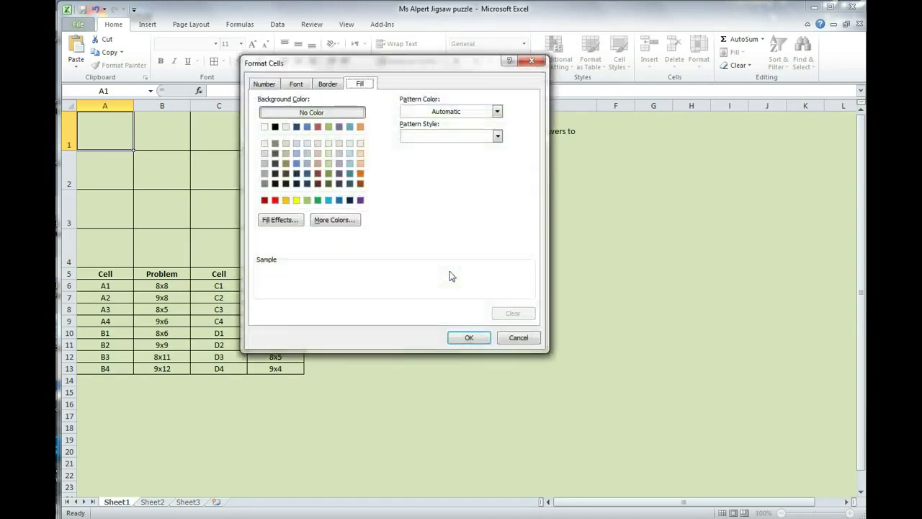
pyautogui.click(348, 164)
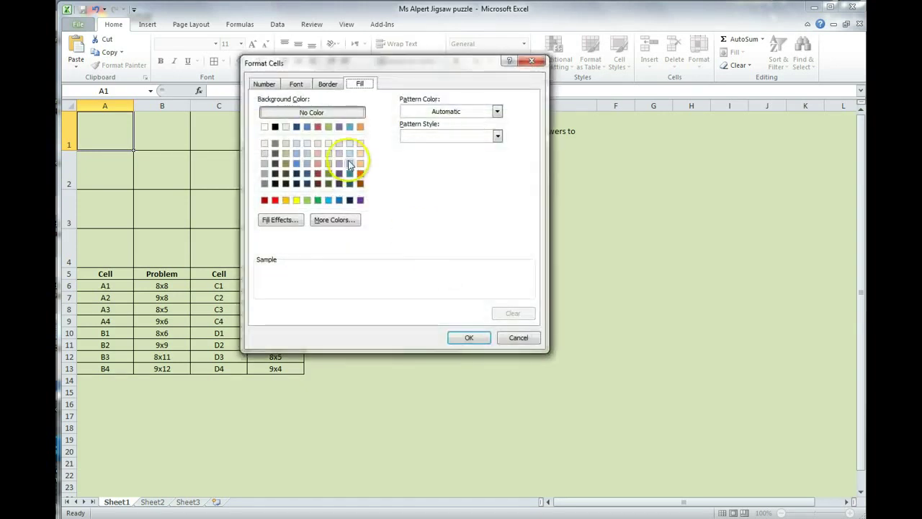
pyautogui.click(340, 114)
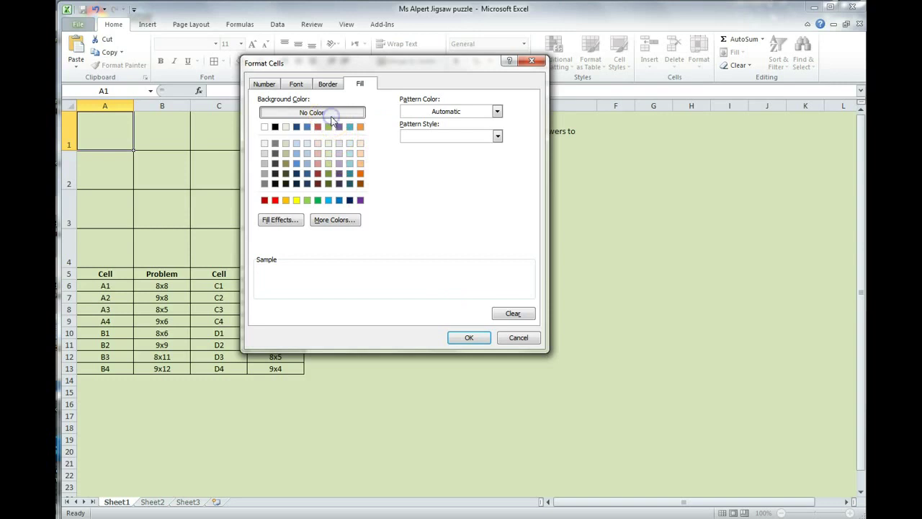
pyautogui.click(479, 341)
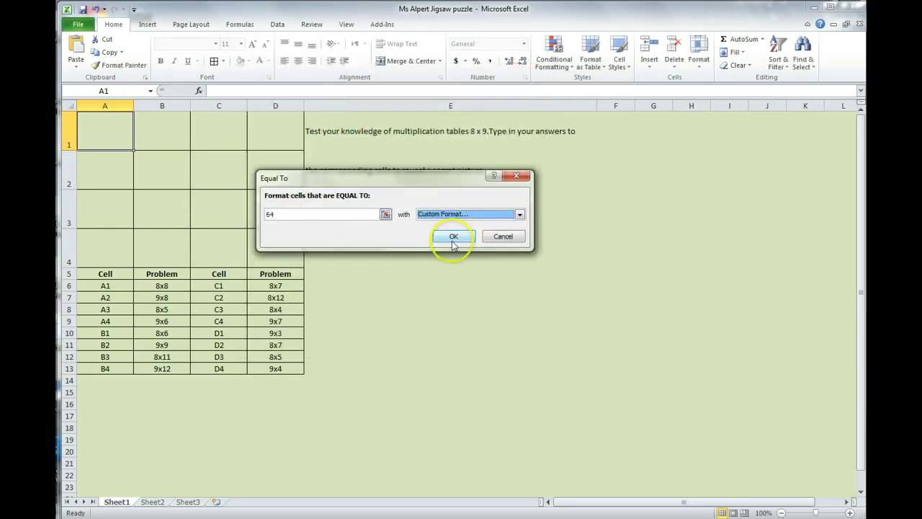
pyautogui.click(454, 237)
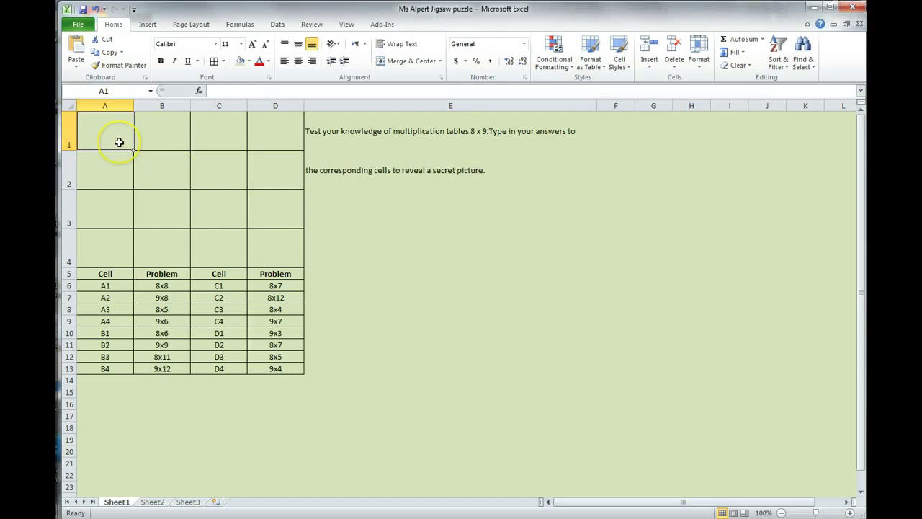
# Enter 64 in A1 to reveal its picture piece, then select the A1:D4 grid.
pyautogui.write('64')
pyautogui.press('Return')
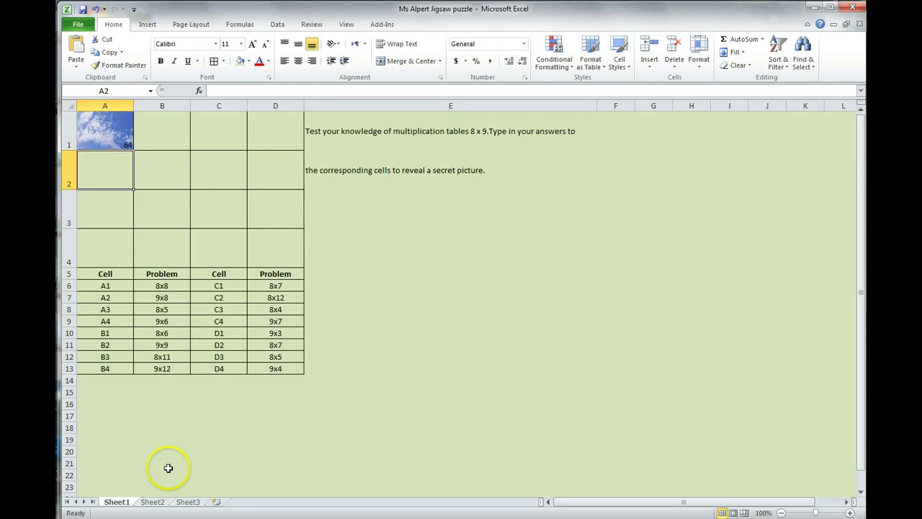
pyautogui.moveTo(103, 121); pyautogui.dragTo(275, 244)
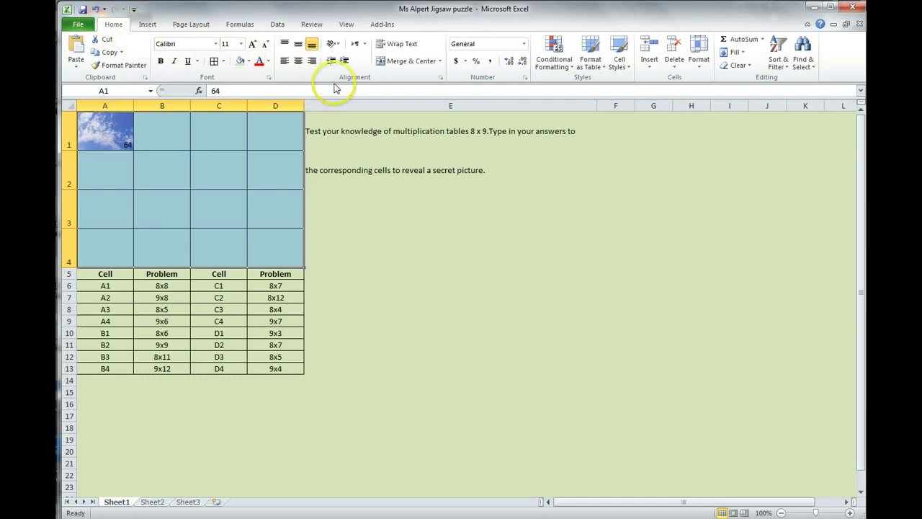
# Uncheck Locked on the Format Cells Protection tab for A1:D4.
pyautogui.click(270, 79)
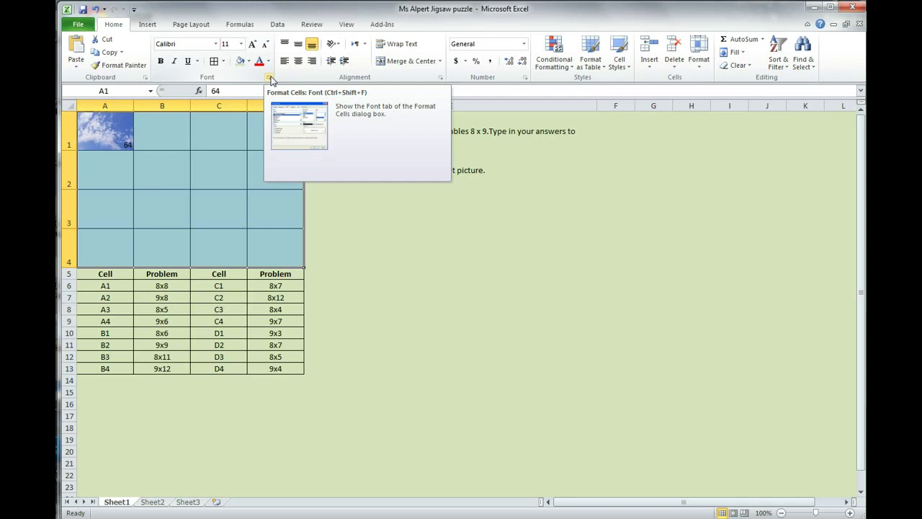
pyautogui.click(270, 80)
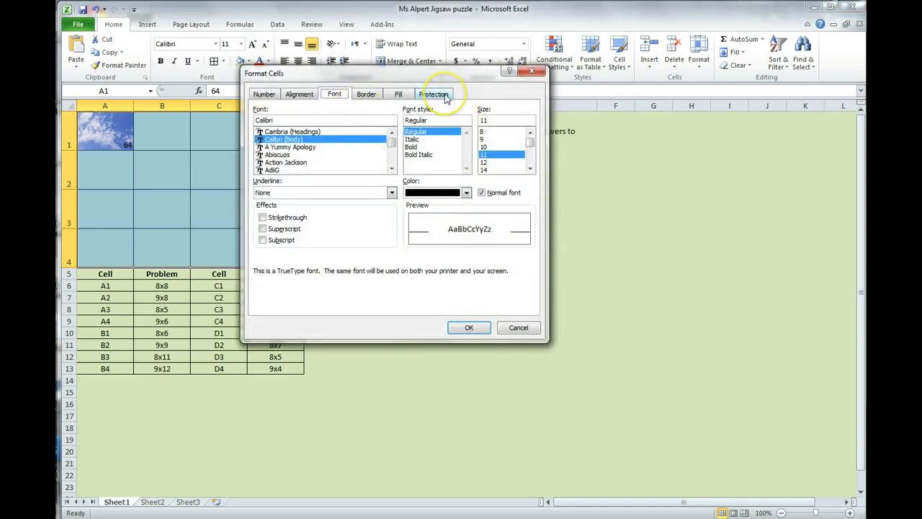
pyautogui.click(433, 94)
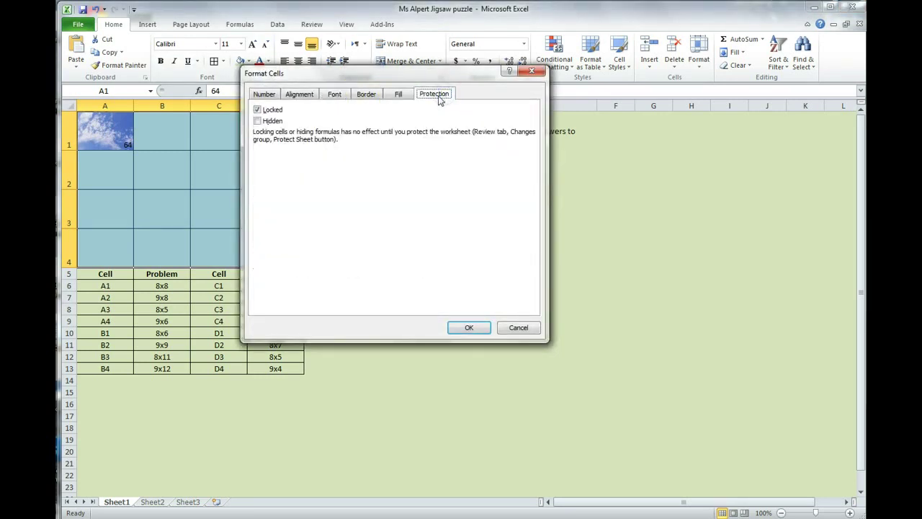
pyautogui.click(257, 110)
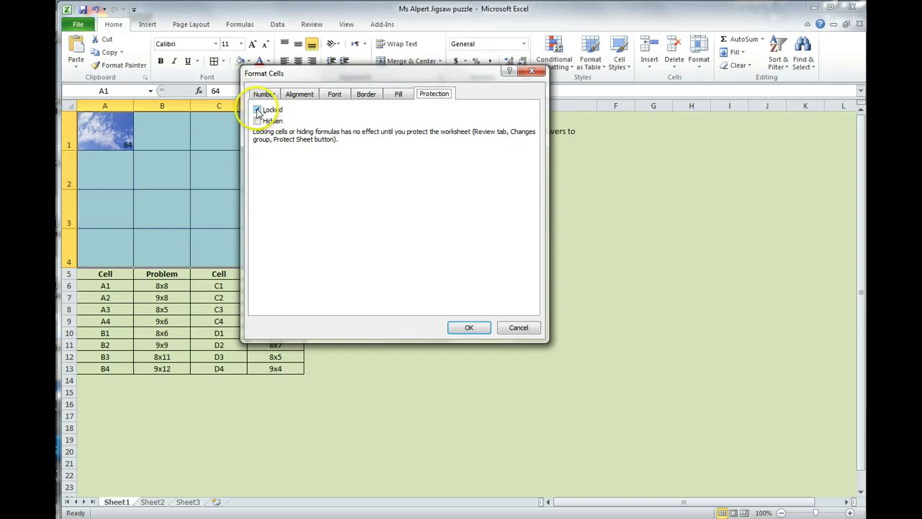
pyautogui.click(257, 111)
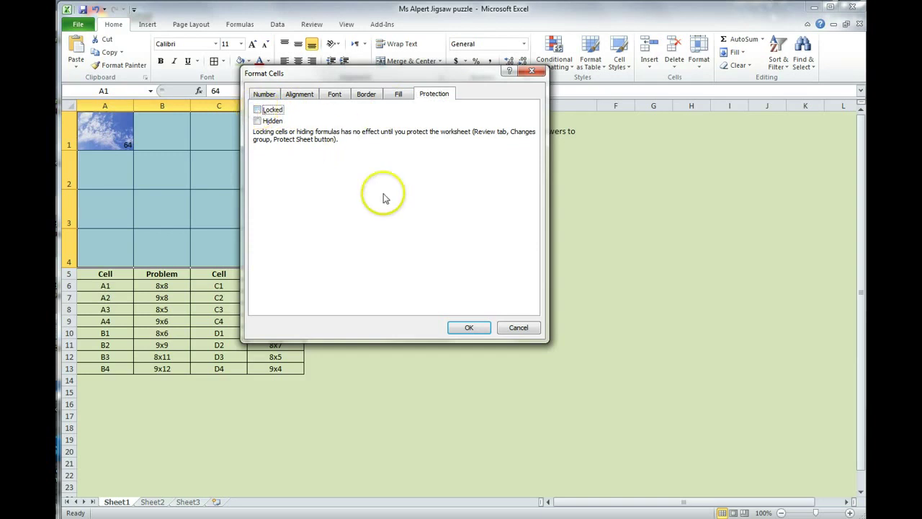
pyautogui.click(257, 110)
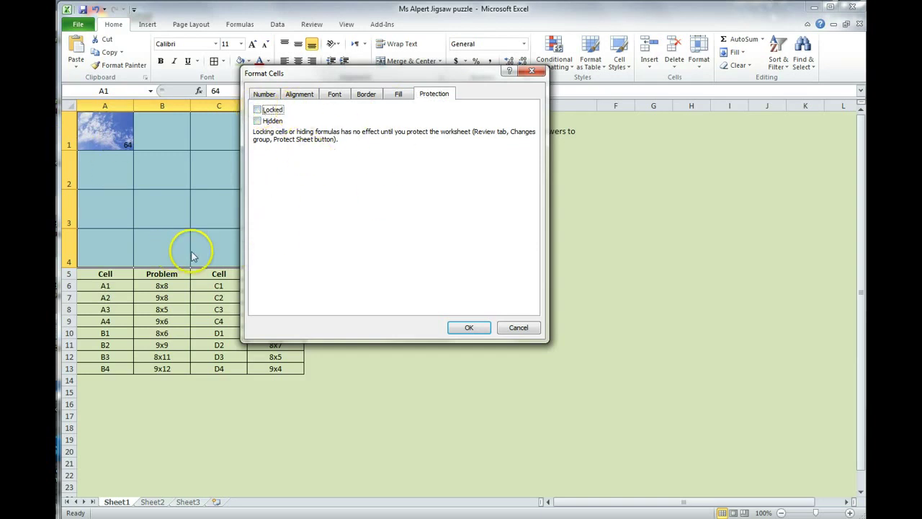
pyautogui.click(467, 325)
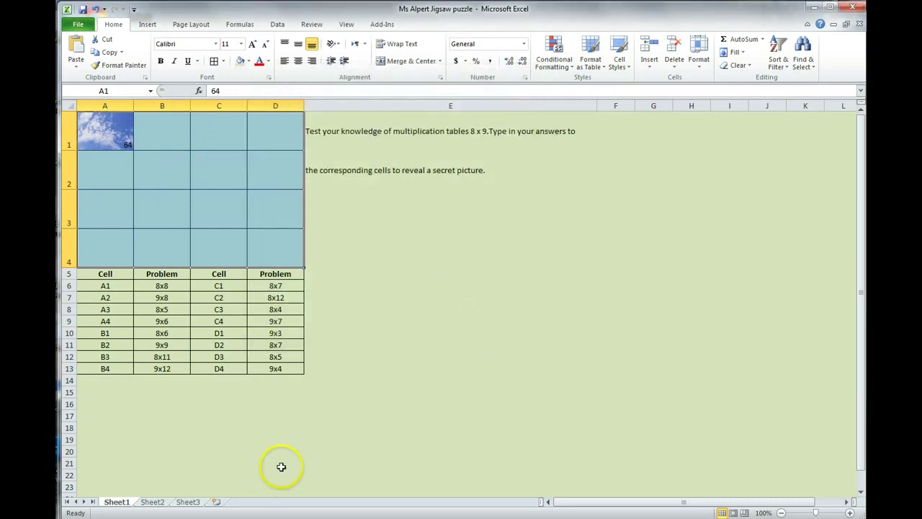
# Put a thick outside border around E1:E2, then reselect the A1:D4 grid.
pyautogui.click(344, 137)
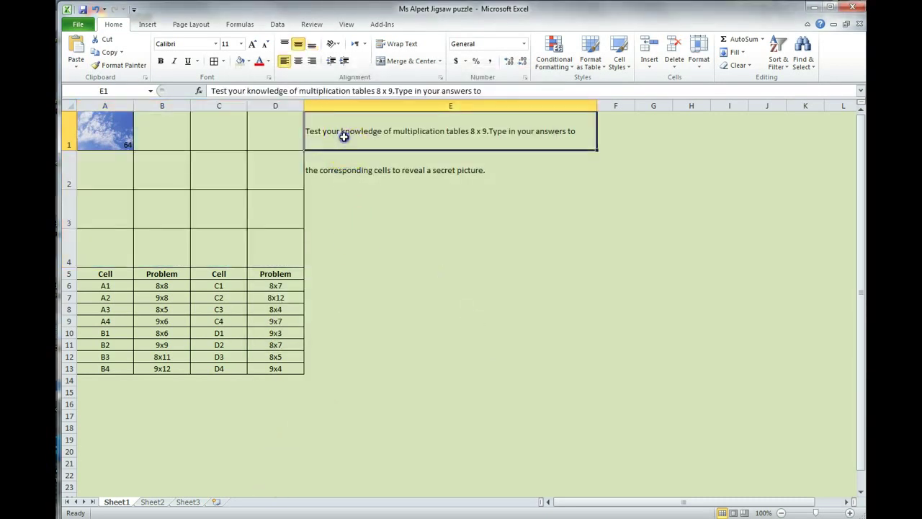
pyautogui.moveTo(344, 137); pyautogui.dragTo(367, 173)
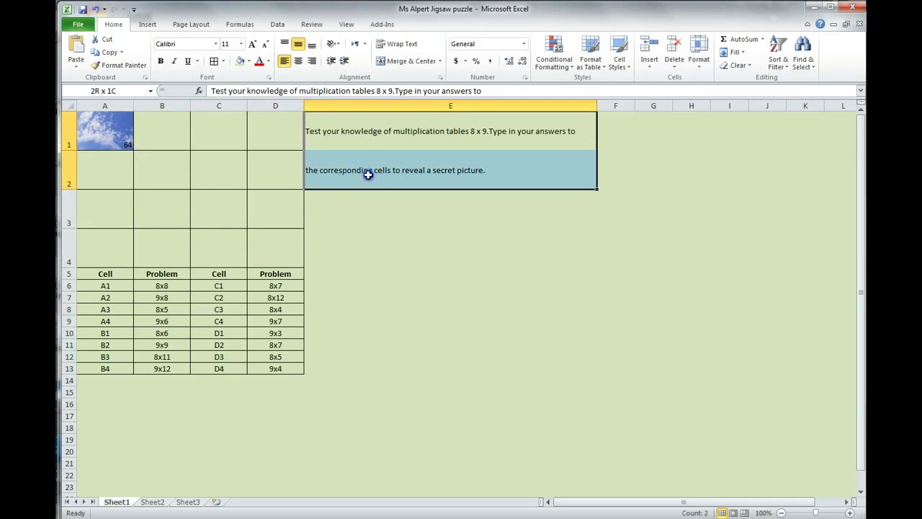
pyautogui.click(216, 62)
pyautogui.click(369, 204)
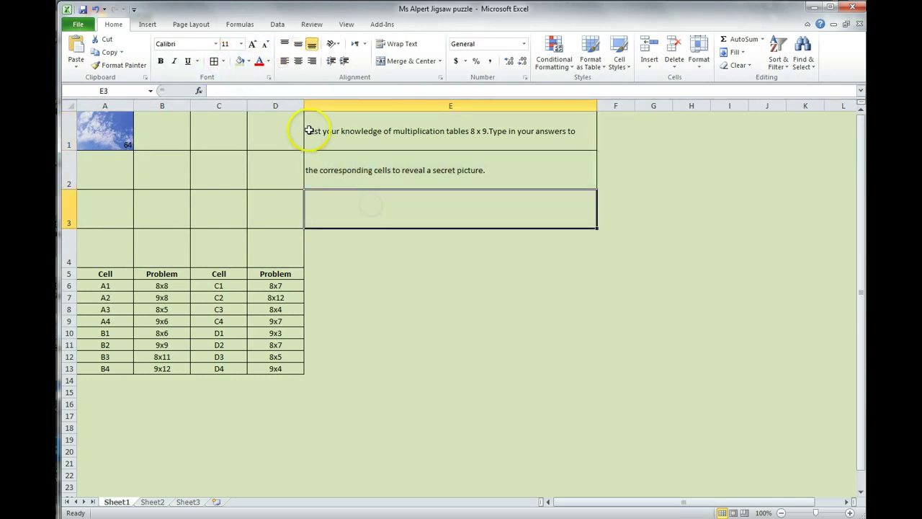
pyautogui.moveTo(309, 131); pyautogui.dragTo(418, 173)
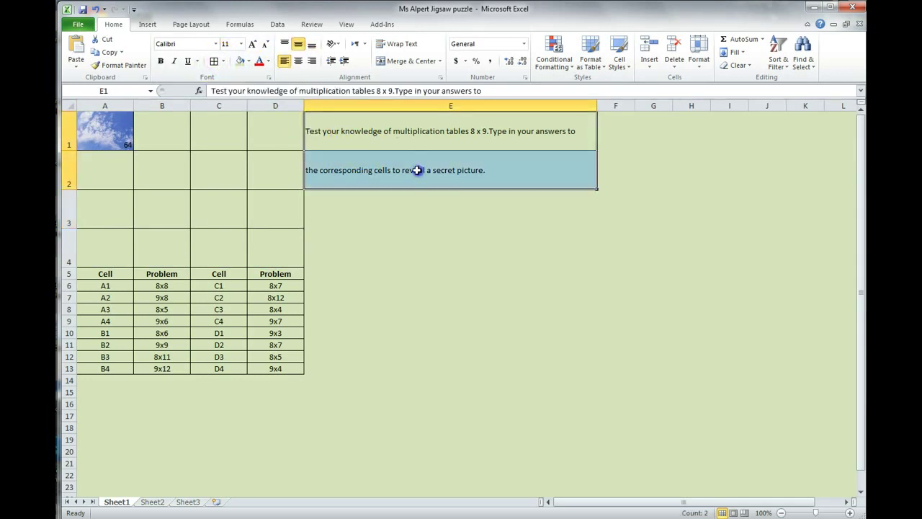
pyautogui.click(224, 62)
pyautogui.click(224, 181)
pyautogui.click(395, 178)
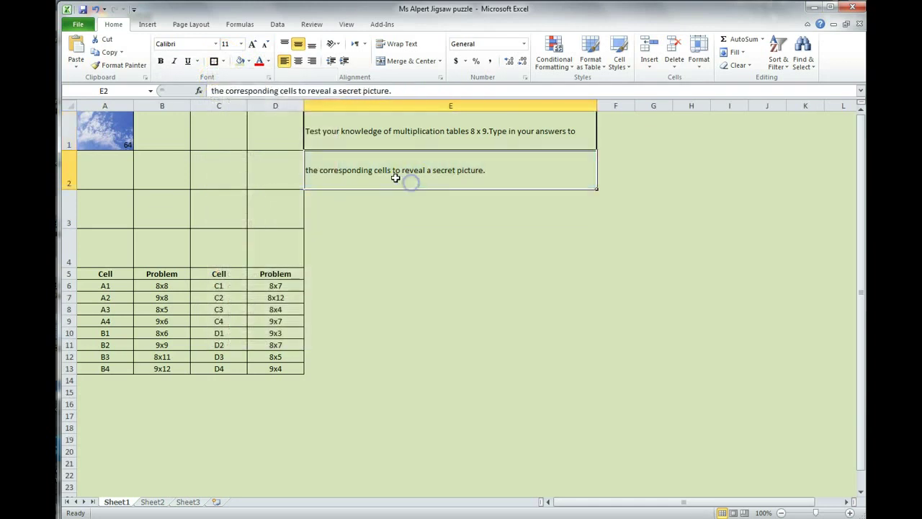
pyautogui.click(83, 128)
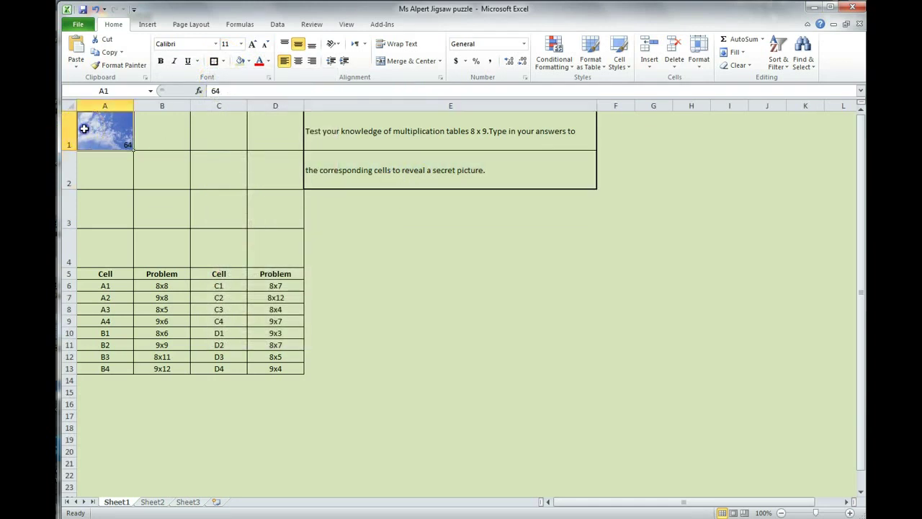
pyautogui.moveTo(110, 132)
pyautogui.mouseDown()
pyautogui.moveTo(251, 179)
pyautogui.moveTo(280, 245)
pyautogui.mouseUp()
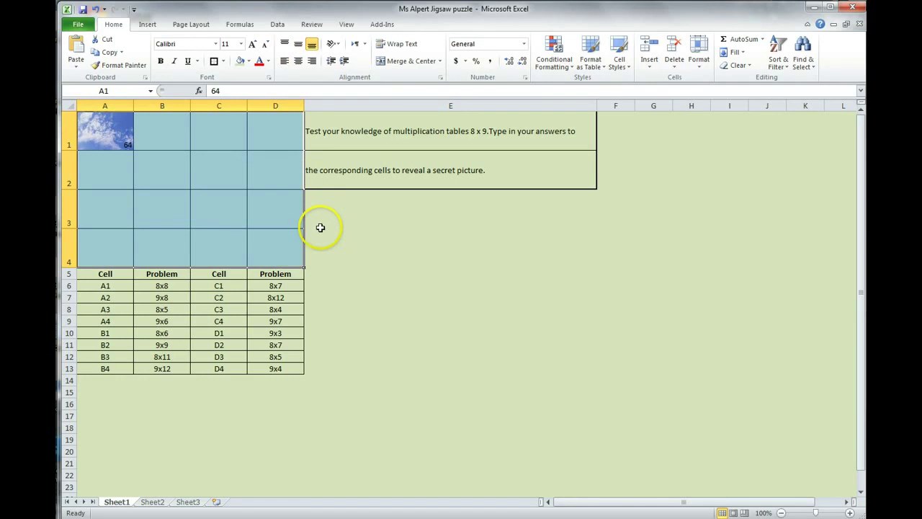
# Reselect A1:D4 and clear Locked again on the Format Cells Protection tab.
pyautogui.click(101, 135)
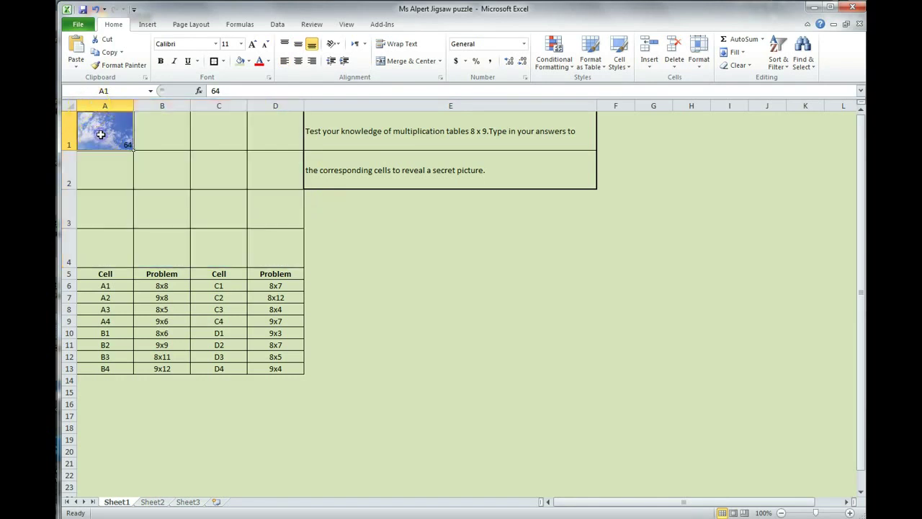
pyautogui.moveTo(104, 127)
pyautogui.mouseDown()
pyautogui.moveTo(237, 212)
pyautogui.moveTo(262, 243)
pyautogui.mouseUp()
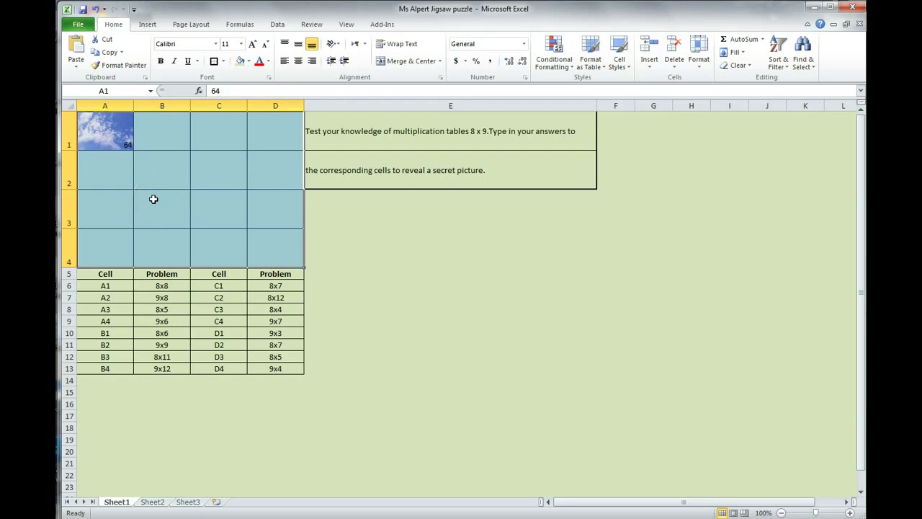
pyautogui.click(269, 80)
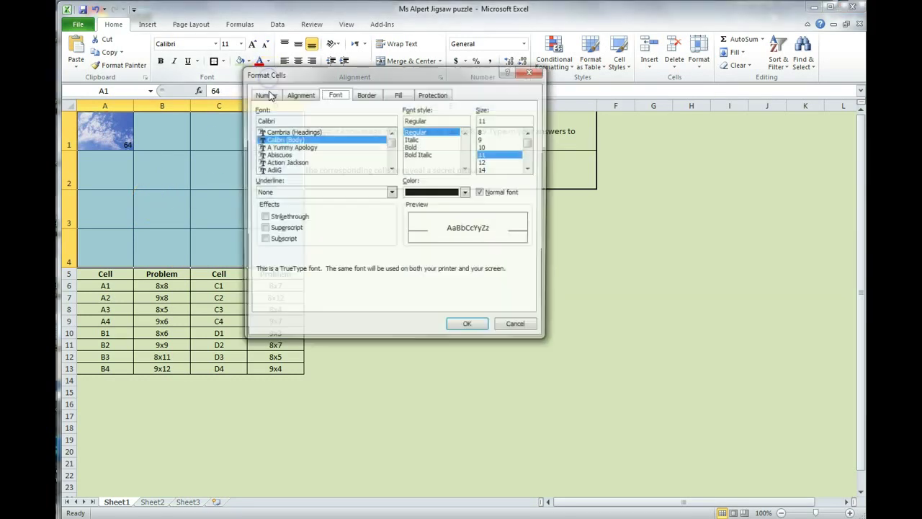
pyautogui.click(408, 97)
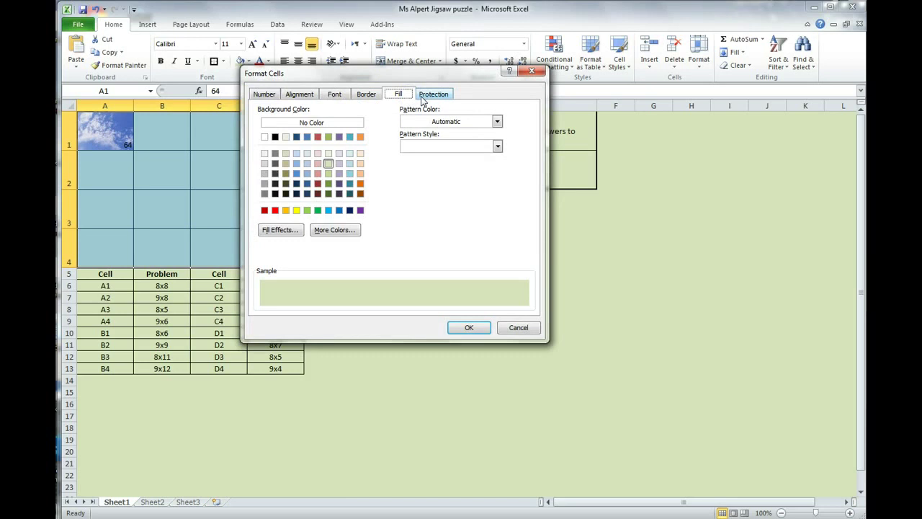
pyautogui.click(425, 98)
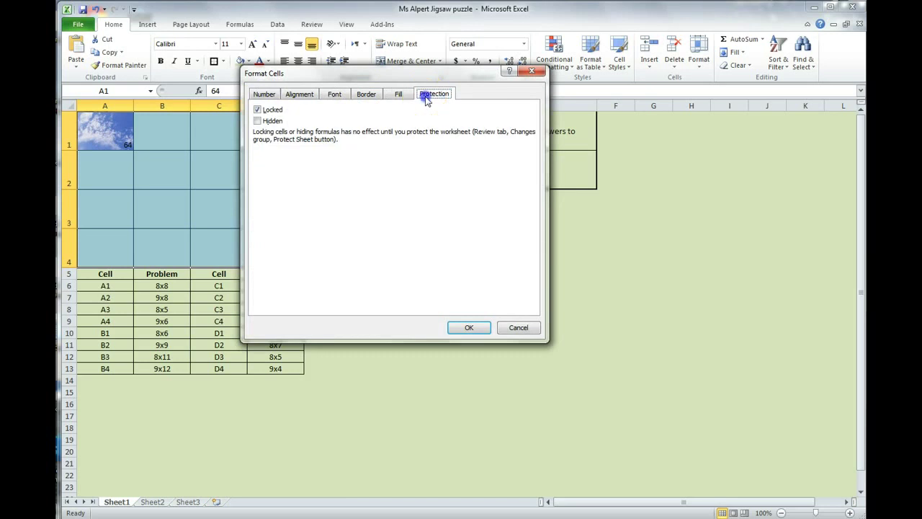
pyautogui.click(258, 110)
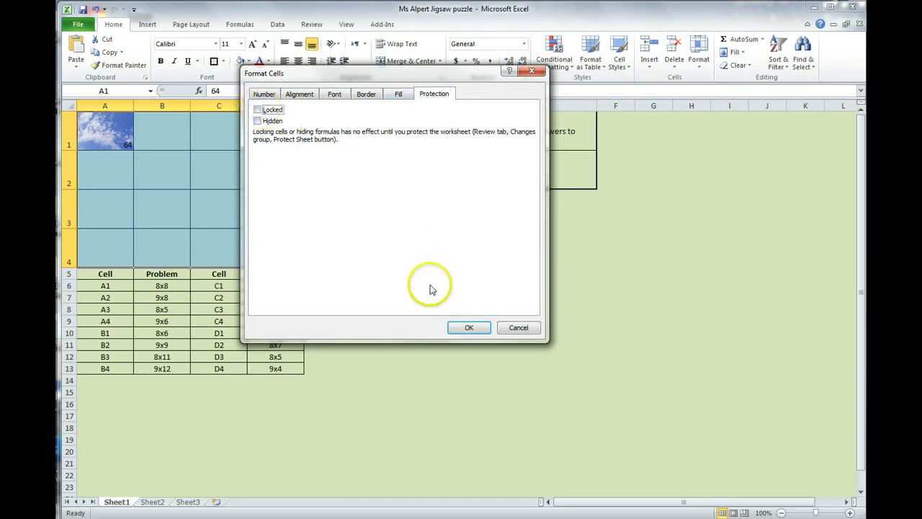
pyautogui.click(463, 329)
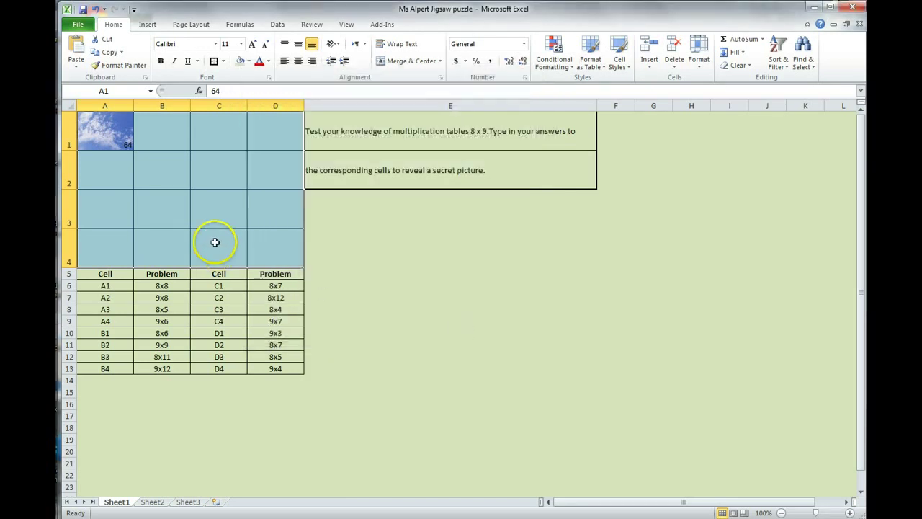
# Protect Sheet1 from the Review tab with Select locked cells unchecked.
pyautogui.click(323, 26)
pyautogui.click(394, 45)
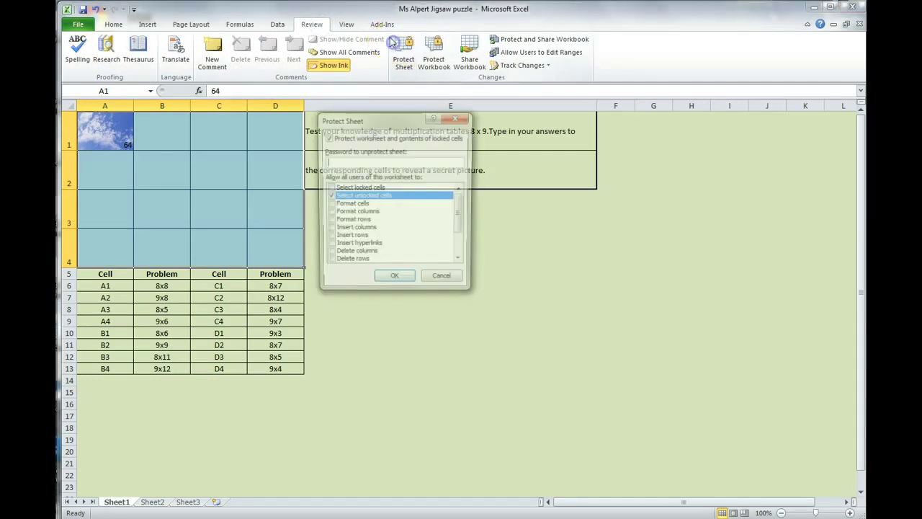
pyautogui.click(329, 188)
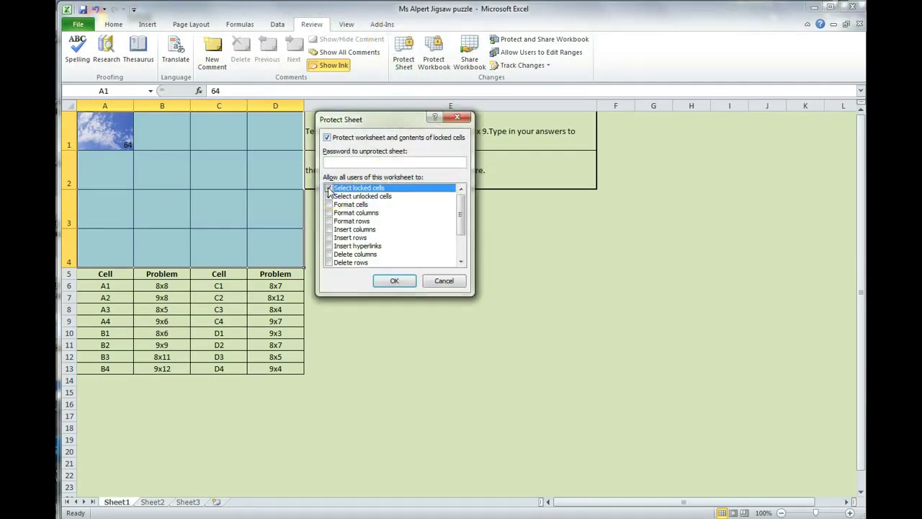
pyautogui.click(386, 281)
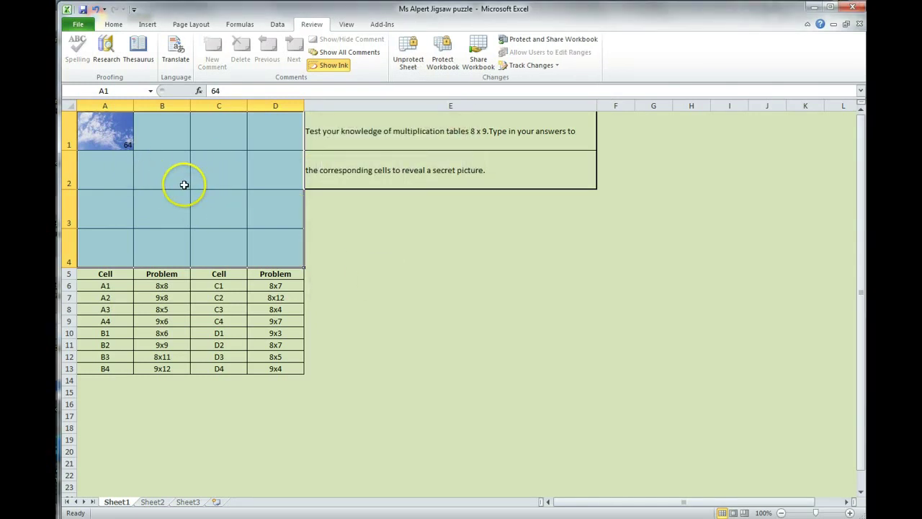
pyautogui.click(121, 162)
pyautogui.click(161, 138)
pyautogui.click(222, 132)
pyautogui.click(226, 173)
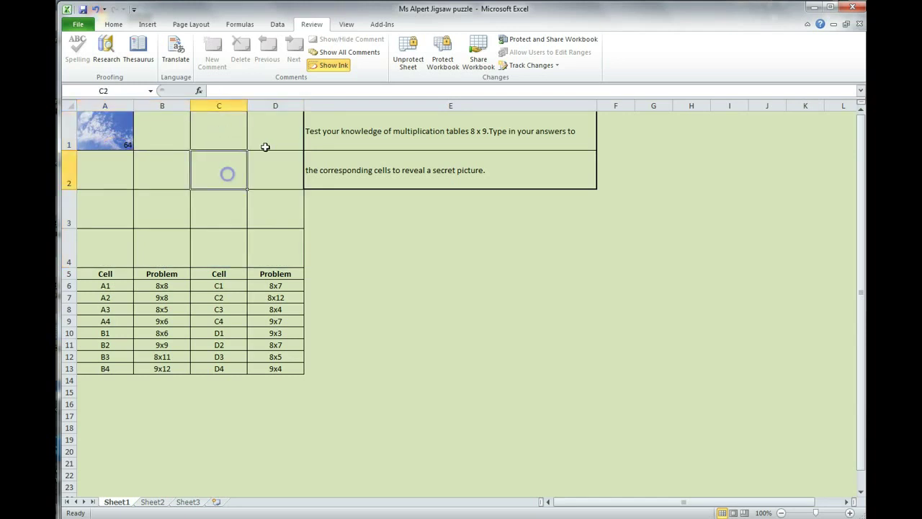
pyautogui.click(264, 144)
pyautogui.click(269, 176)
pyautogui.click(267, 283)
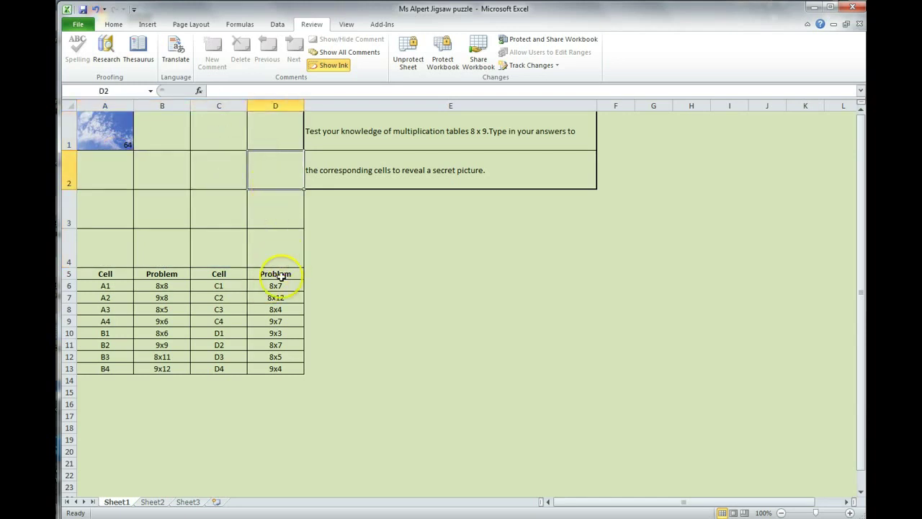
pyautogui.click(261, 315)
pyautogui.click(115, 455)
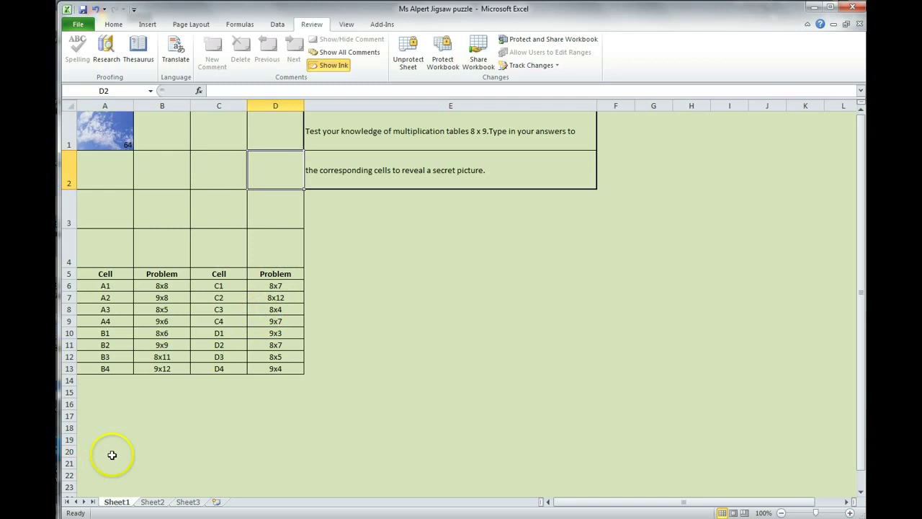
pyautogui.click(104, 477)
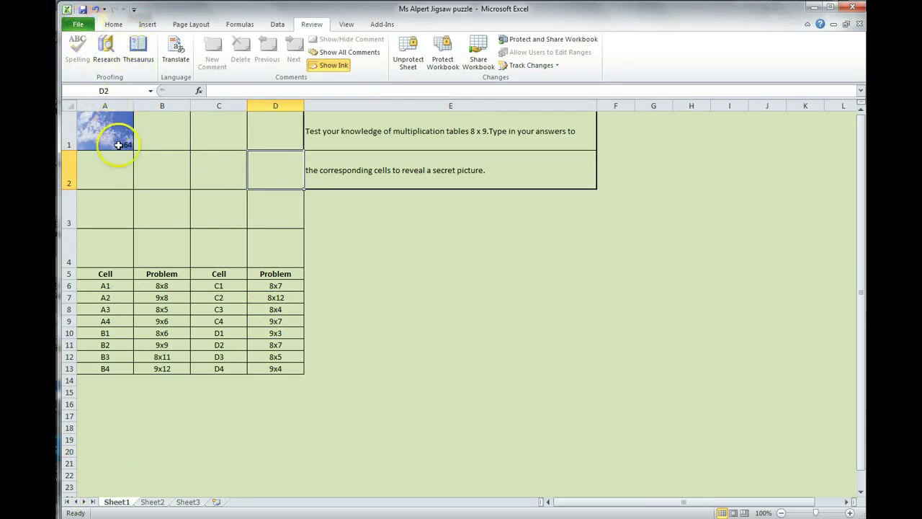
# Open Save As and browse to Linkstation (Z:) > Computer Class 7B4 > Jigsaw Game Excel.
pyautogui.click(78, 24)
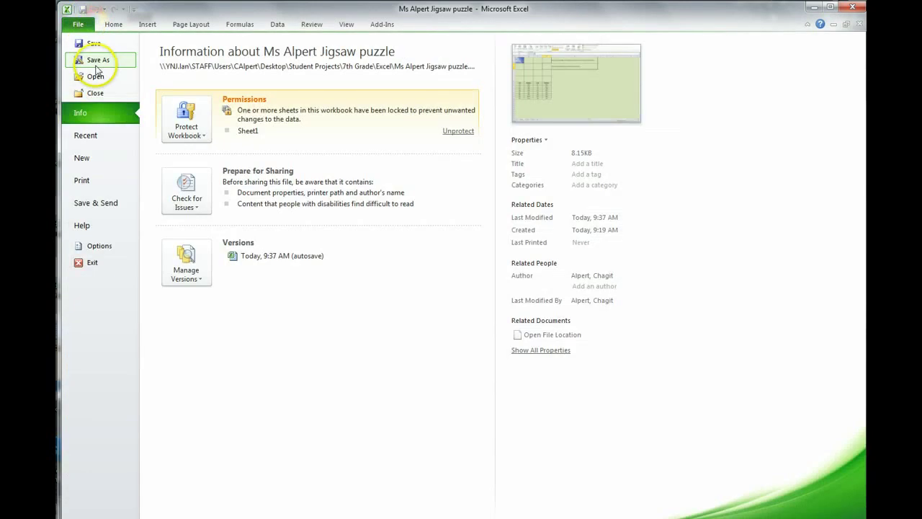
pyautogui.click(96, 63)
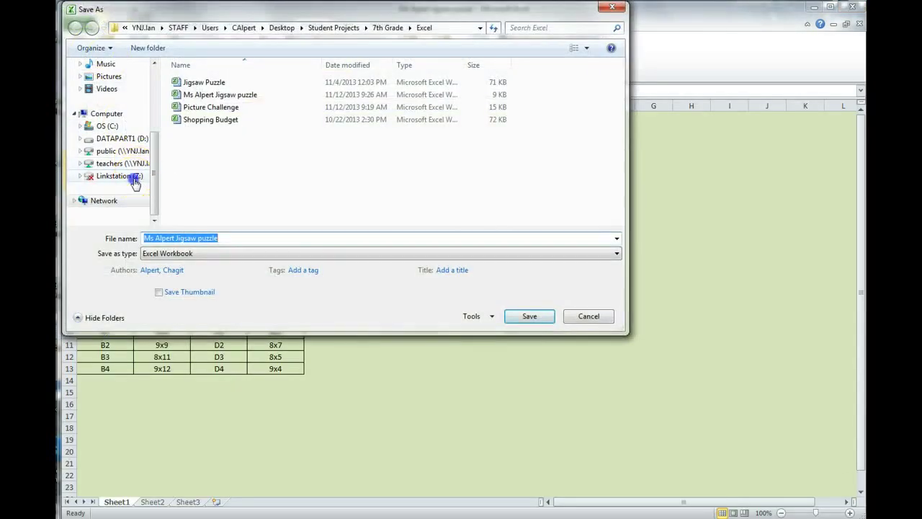
pyautogui.click(134, 180)
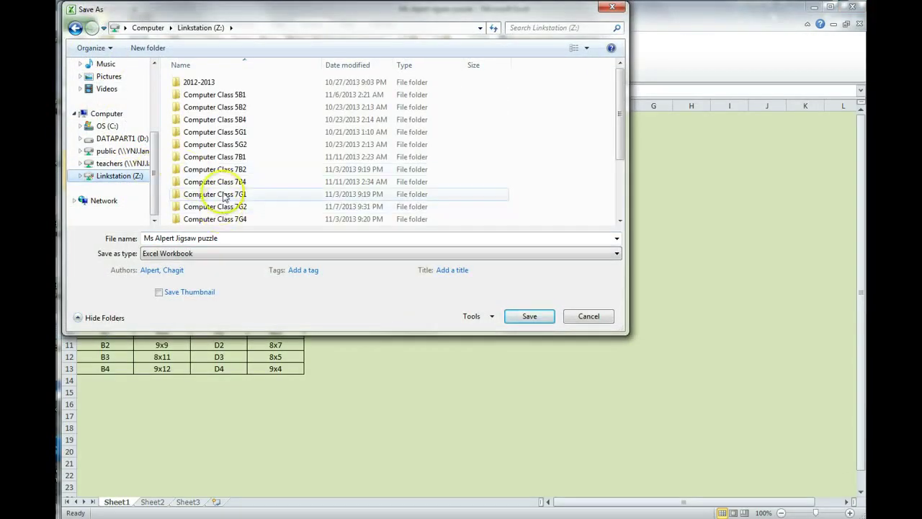
pyautogui.doubleClick(221, 182)
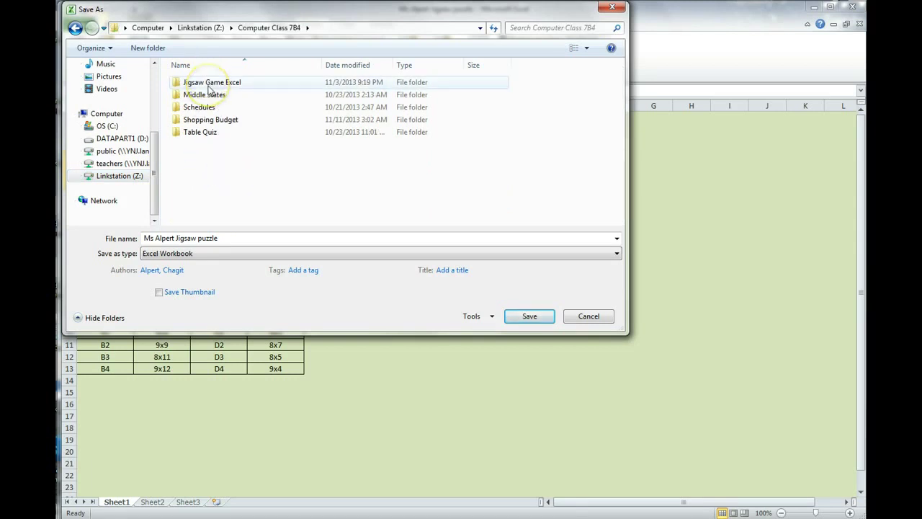
pyautogui.doubleClick(208, 83)
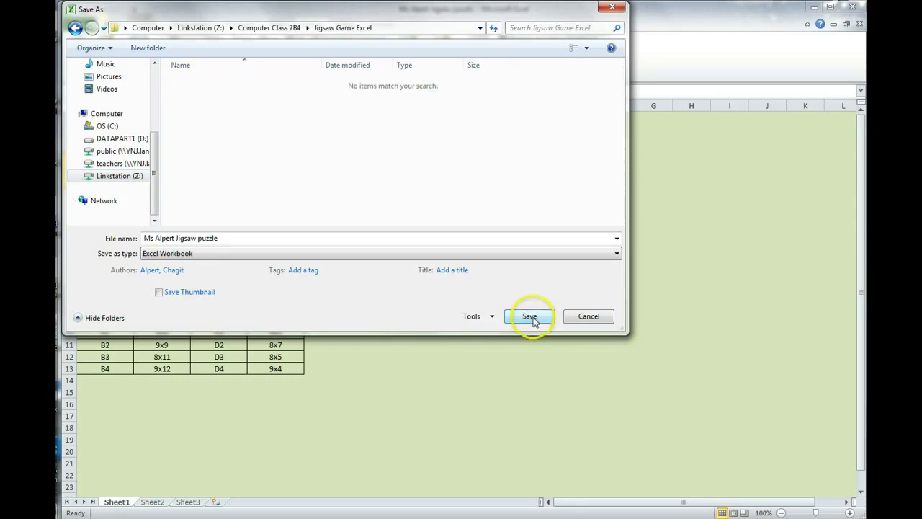